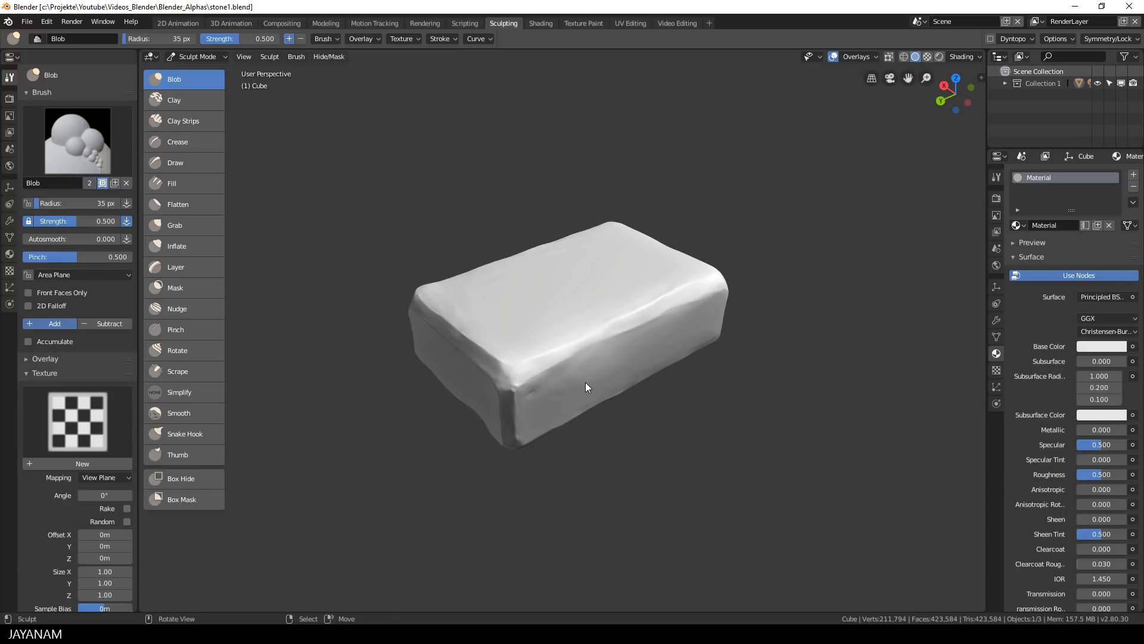
Enable dynamic topology for sculpting the stone block.
{"action": "key", "text": "ctrl+d"}
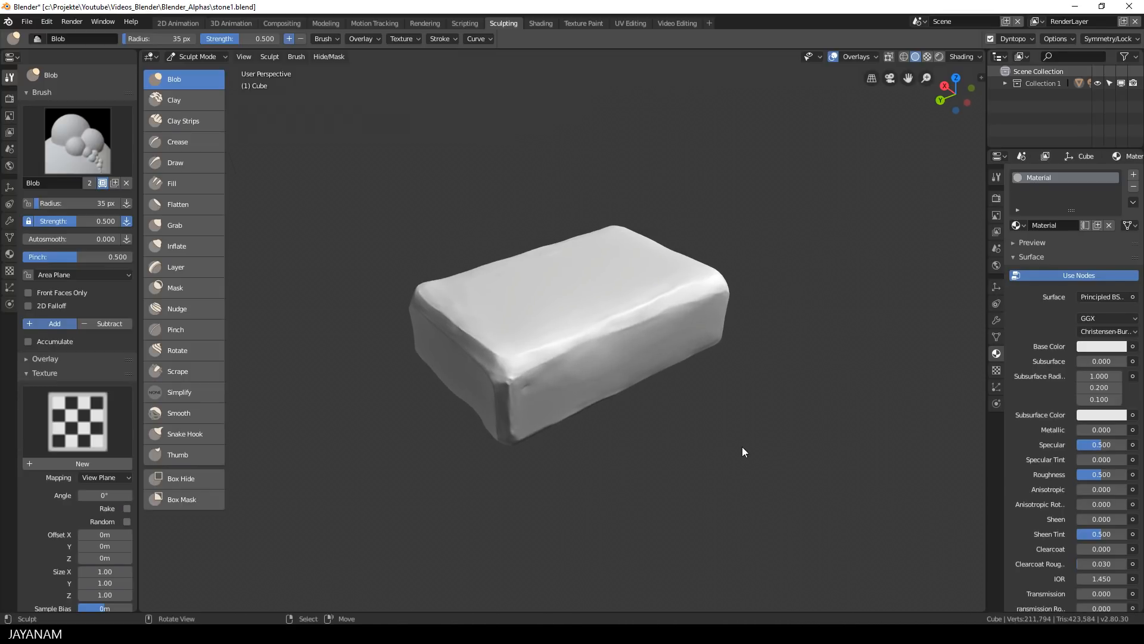
{"action": "scroll", "coordinate": [743, 448], "scroll_direction": "up", "scroll_amount": 2}
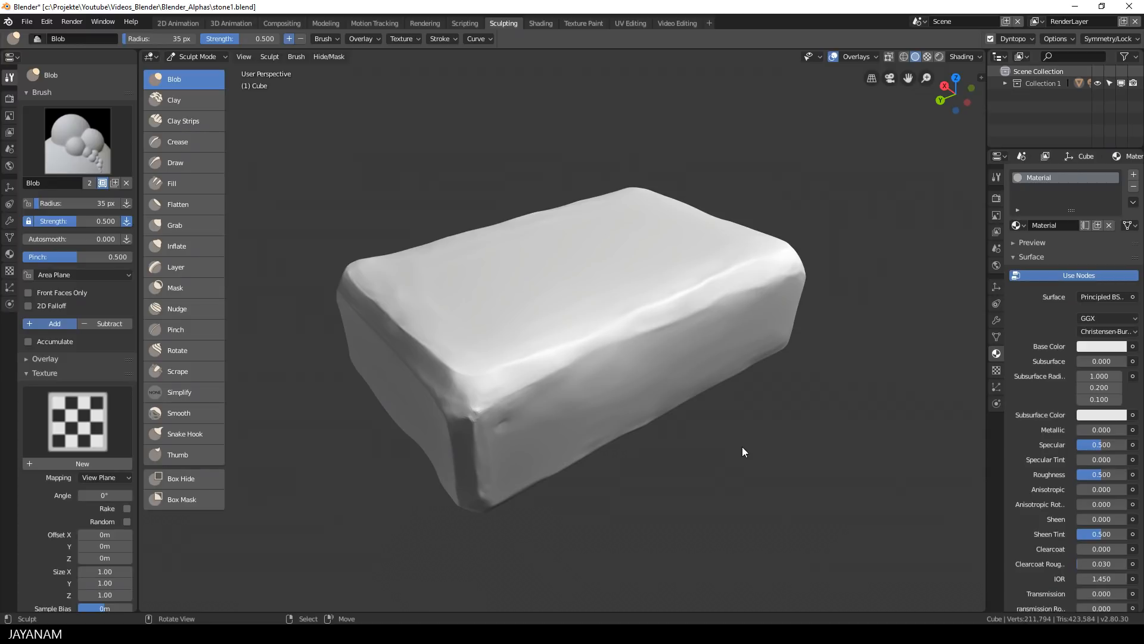
Append the A| Orb brushes, from Orb_ClayTubes_Smooth to Orb_Flatten_EdgeProtect, out of OrbBrushes.blend in the Blender\Brushes folder.
{"action": "left_click", "coordinate": [28, 22]}
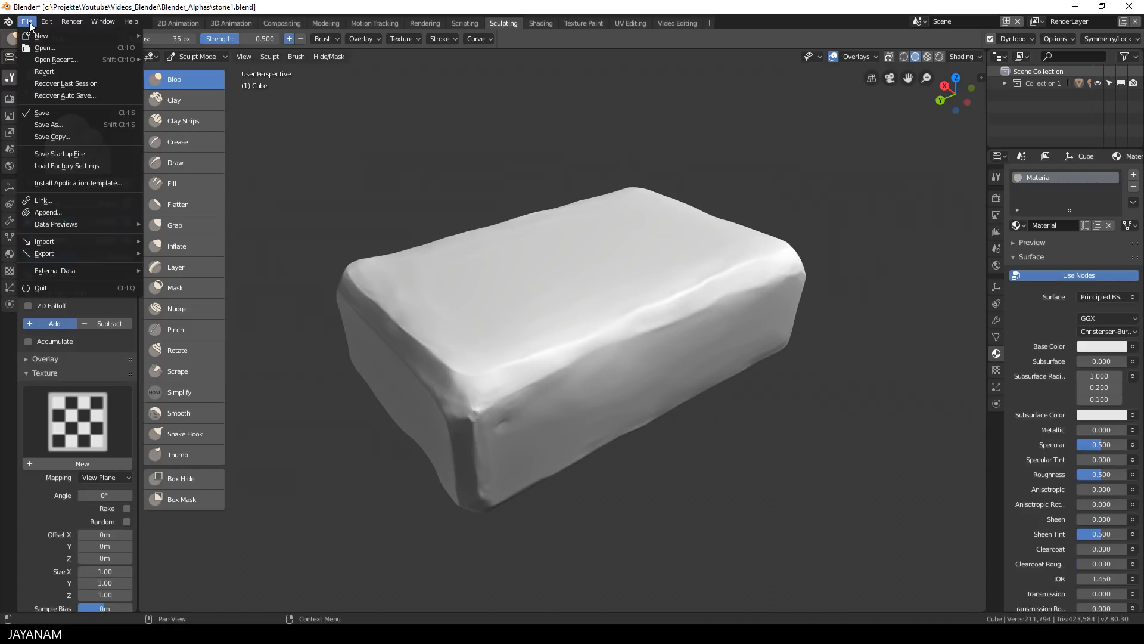
{"action": "left_click", "coordinate": [59, 212]}
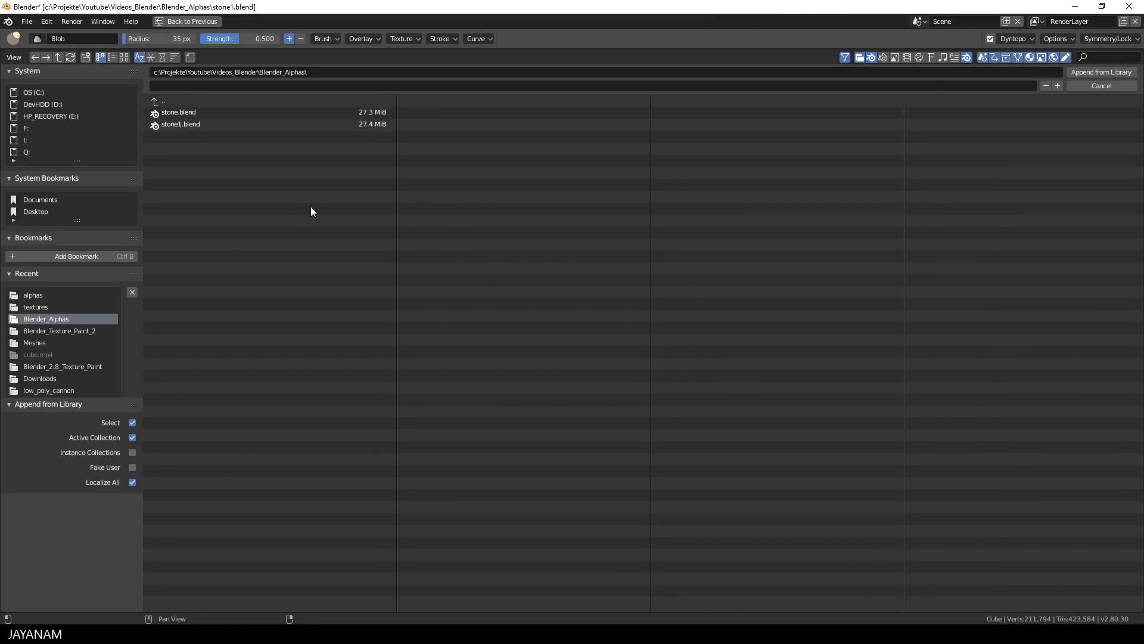
{"action": "left_click", "coordinate": [35, 307]}
{"action": "left_click", "coordinate": [154, 101]}
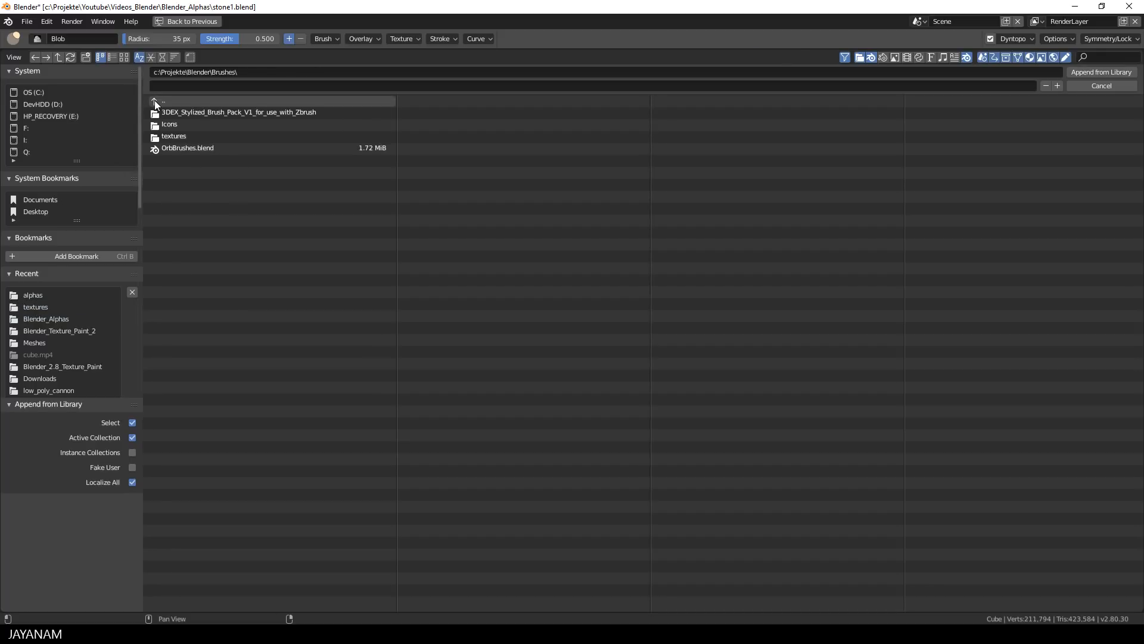
{"action": "left_click", "coordinate": [181, 148]}
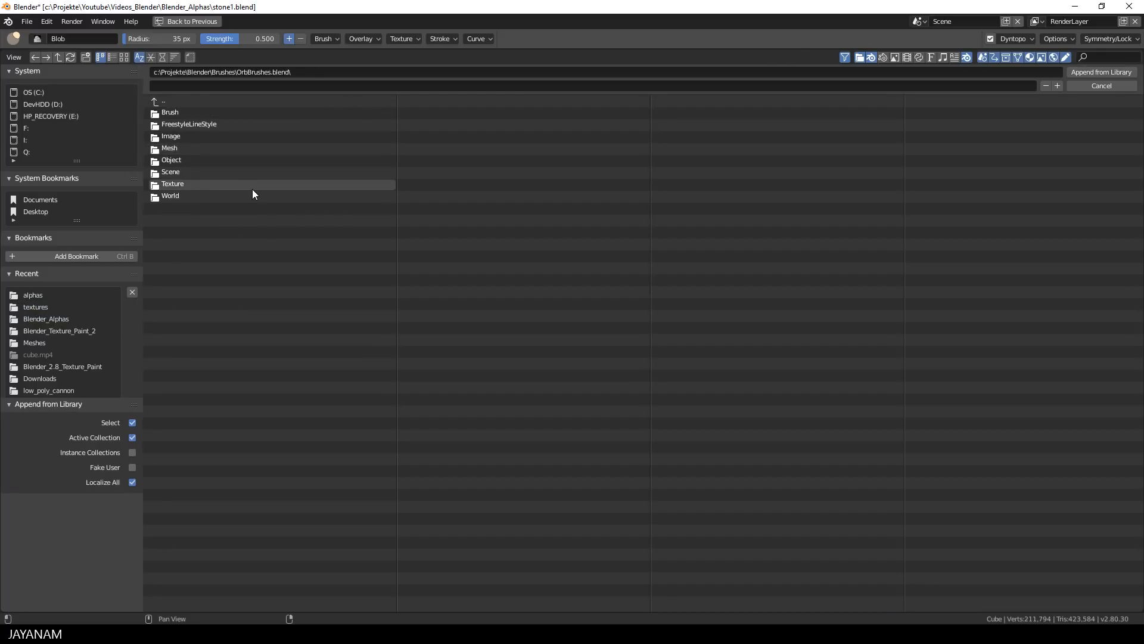
{"action": "left_click", "coordinate": [169, 110]}
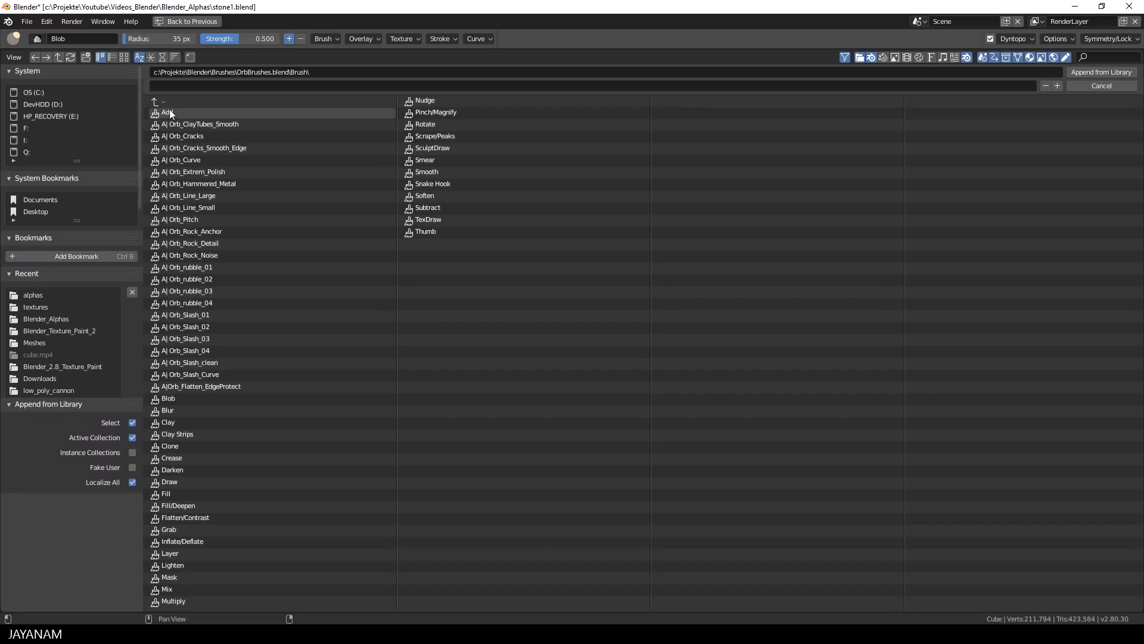
{"action": "key", "text": "b"}
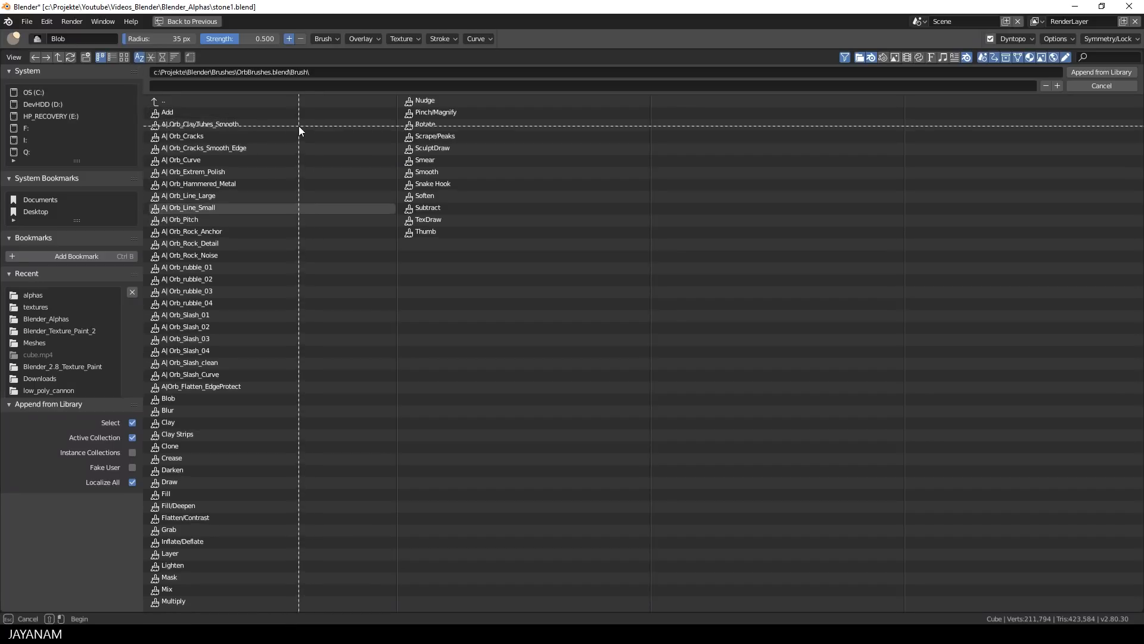
{"action": "mouse_move", "coordinate": [299, 121]}
{"action": "left_mouse_down"}
{"action": "mouse_move", "coordinate": [219, 133]}
{"action": "mouse_move", "coordinate": [156, 357]}
{"action": "mouse_move", "coordinate": [184, 385]}
{"action": "mouse_move", "coordinate": [237, 391]}
{"action": "left_mouse_up"}
{"action": "key", "text": "Return"}
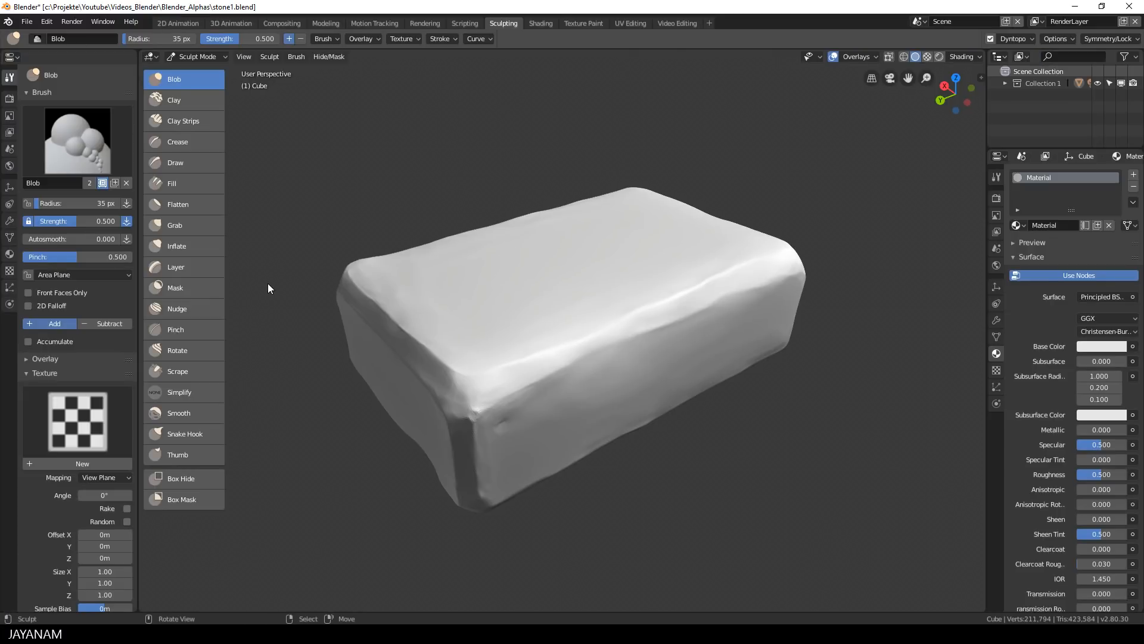
Choose the A| Orb_Slash_01 brush for the Clay Strips tool.
{"action": "left_click", "coordinate": [201, 121]}
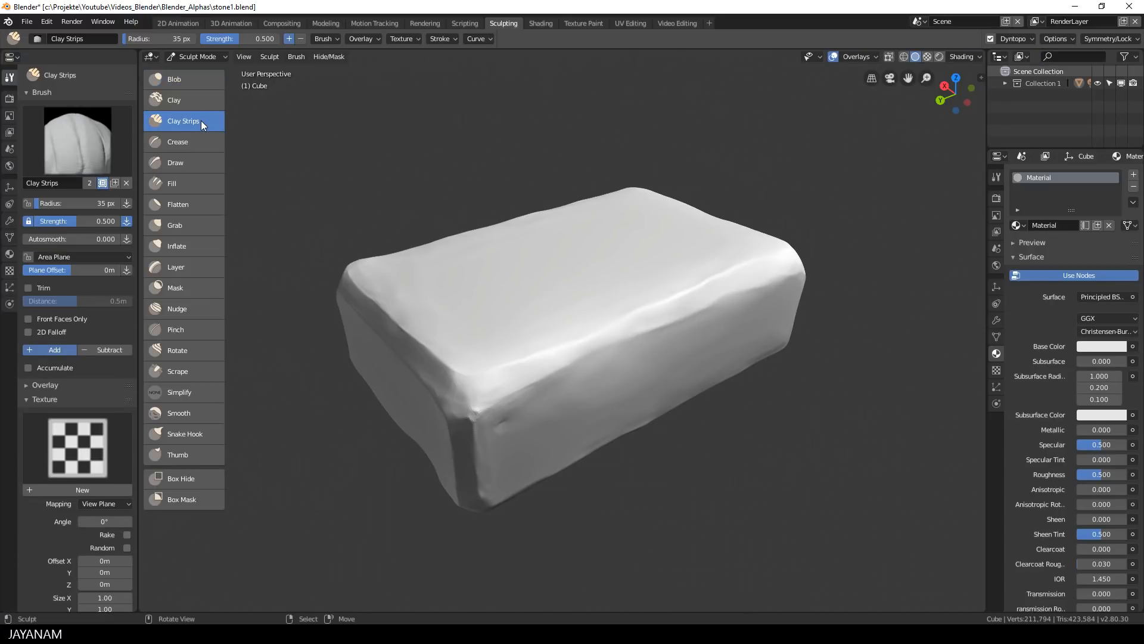
{"action": "left_click", "coordinate": [84, 138]}
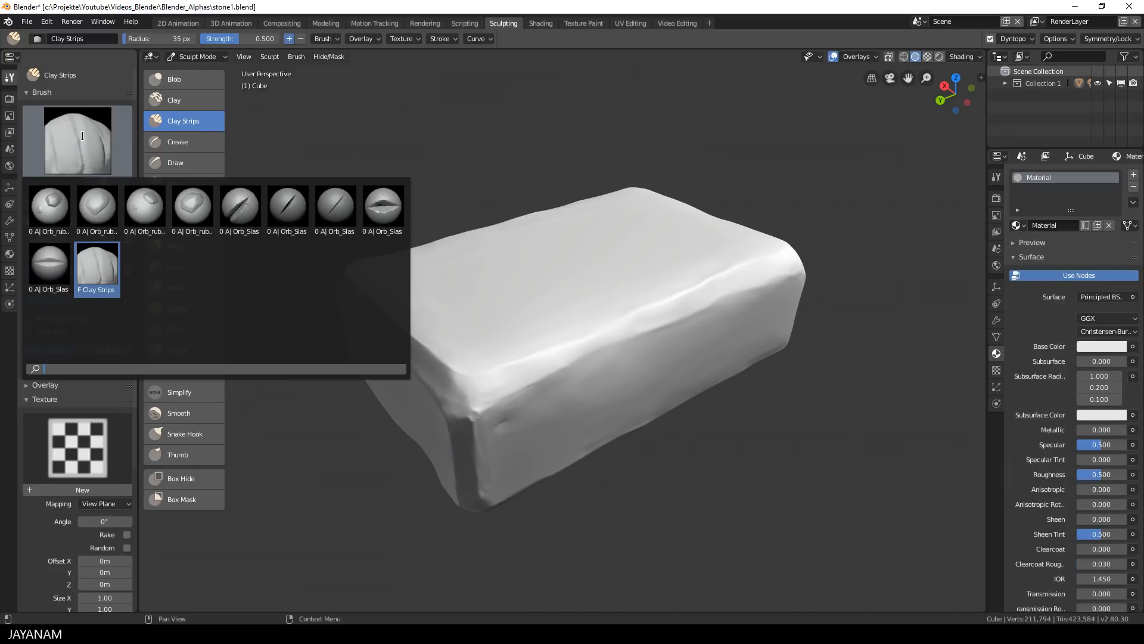
{"action": "left_click", "coordinate": [237, 206]}
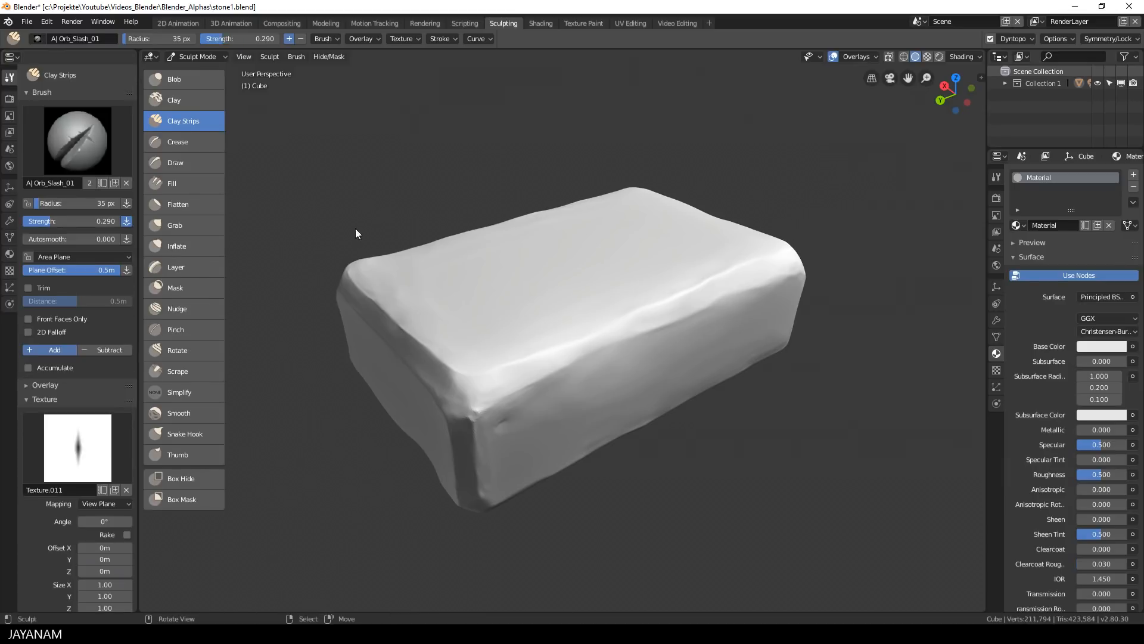
Try a slash stroke across the stone's long upper edge with dynamic topology on, and undo it.
{"action": "middle_click_drag", "start_coordinate": [642, 359], "coordinate": [633, 365]}
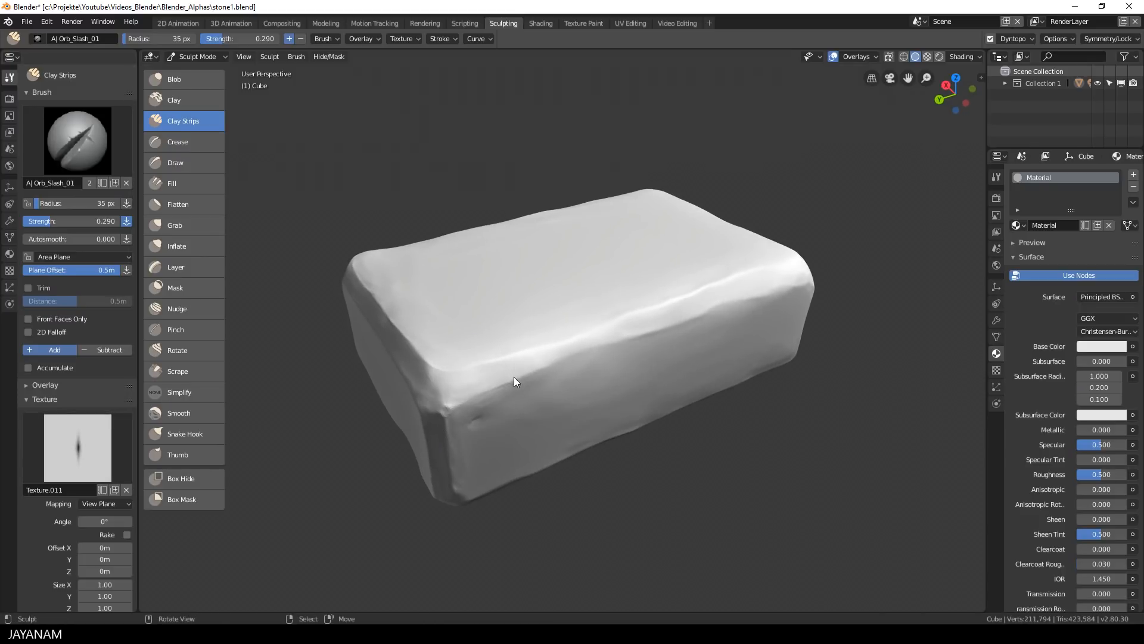
{"action": "mouse_move", "coordinate": [521, 400]}
{"action": "left_mouse_down"}
{"action": "mouse_move", "coordinate": [521, 432]}
{"action": "mouse_move", "coordinate": [506, 445]}
{"action": "mouse_move", "coordinate": [524, 406]}
{"action": "mouse_move", "coordinate": [523, 415]}
{"action": "mouse_move", "coordinate": [626, 421]}
{"action": "left_mouse_up"}
{"action": "middle_click_drag", "start_coordinate": [610, 369], "coordinate": [633, 359]}
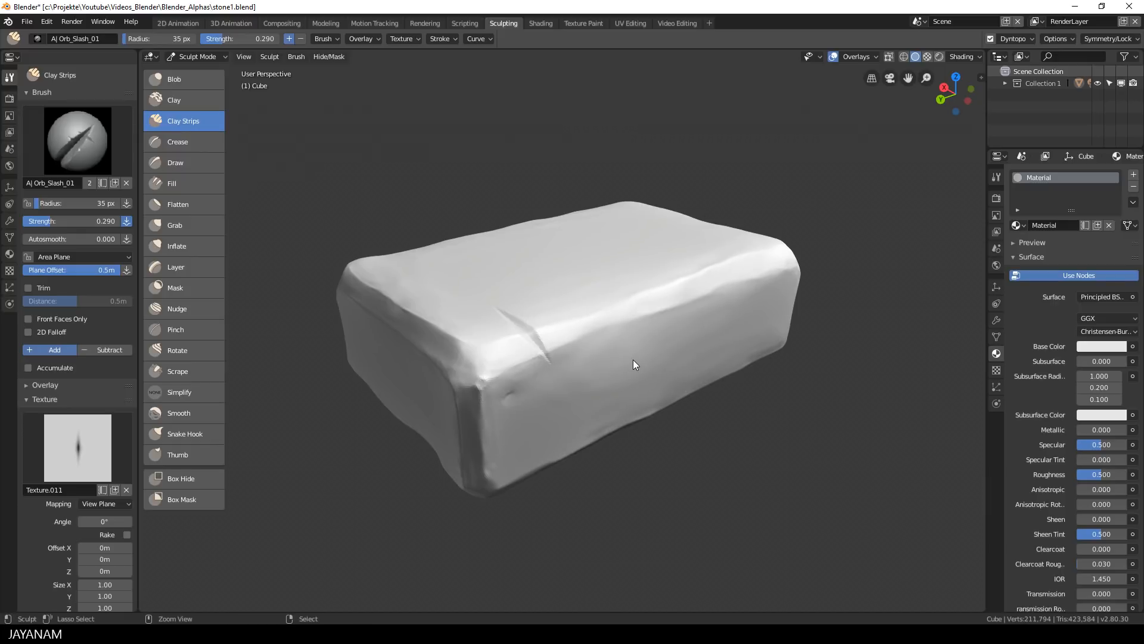
{"action": "key", "text": "ctrl+z"}
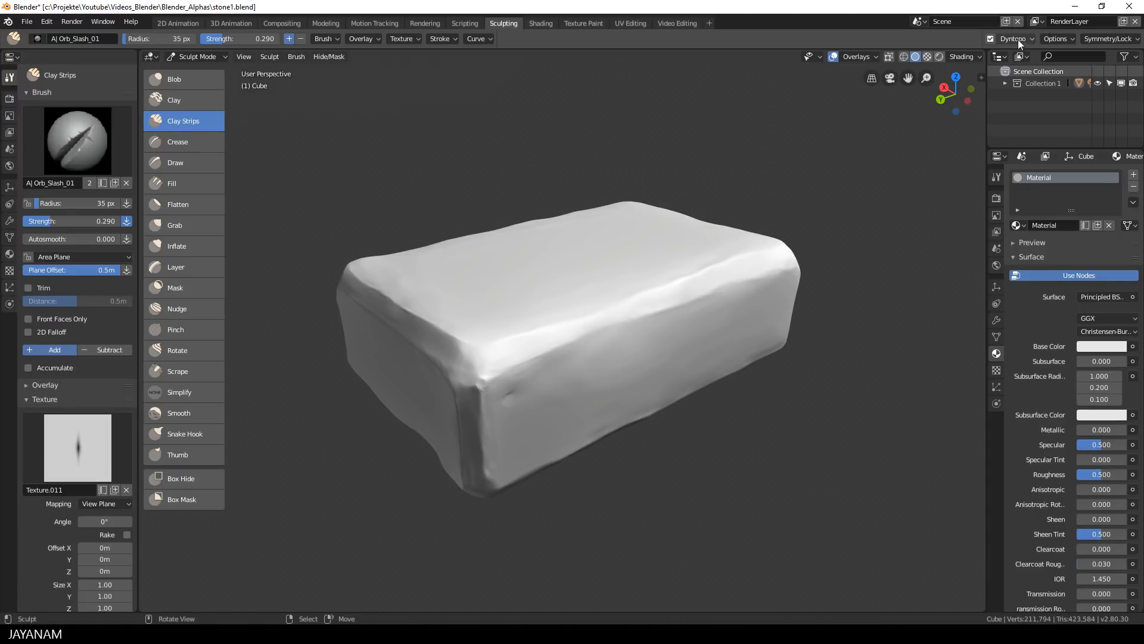
Turn off dynamic topology, try a slash stroke across the long upper edge near the front corner, and undo it.
{"action": "left_click", "coordinate": [991, 40]}
{"action": "scroll", "coordinate": [690, 287], "scroll_direction": "down", "scroll_amount": 2}
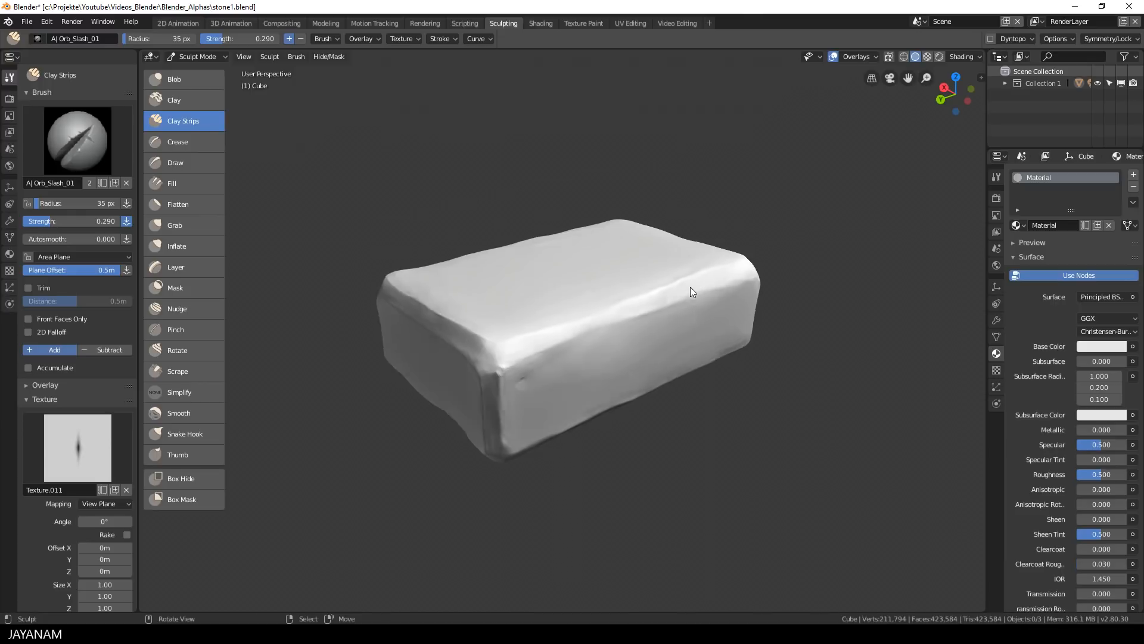
{"action": "middle_click_drag", "start_coordinate": [645, 282], "coordinate": [645, 298]}
{"action": "mouse_move", "coordinate": [553, 379]}
{"action": "left_mouse_down"}
{"action": "mouse_move", "coordinate": [542, 351]}
{"action": "mouse_move", "coordinate": [560, 408]}
{"action": "left_mouse_up"}
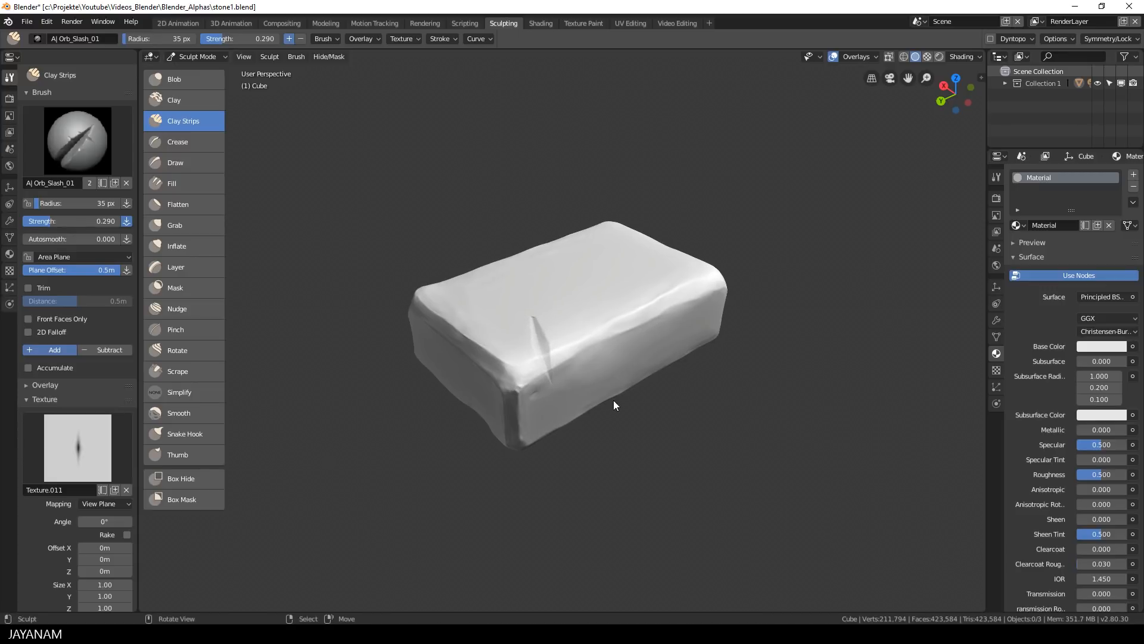
{"action": "scroll", "coordinate": [614, 400], "scroll_direction": "up", "scroll_amount": 3}
{"action": "scroll", "coordinate": [614, 405], "scroll_direction": "down", "scroll_amount": 2}
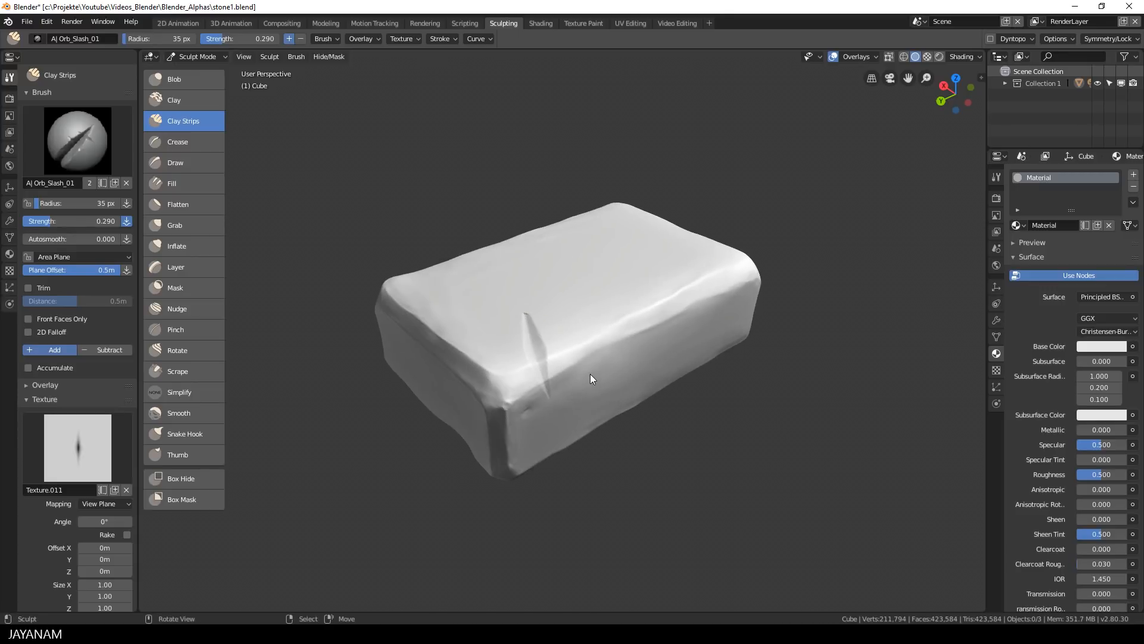
{"action": "middle_click_drag", "start_coordinate": [593, 404], "coordinate": [599, 210]}
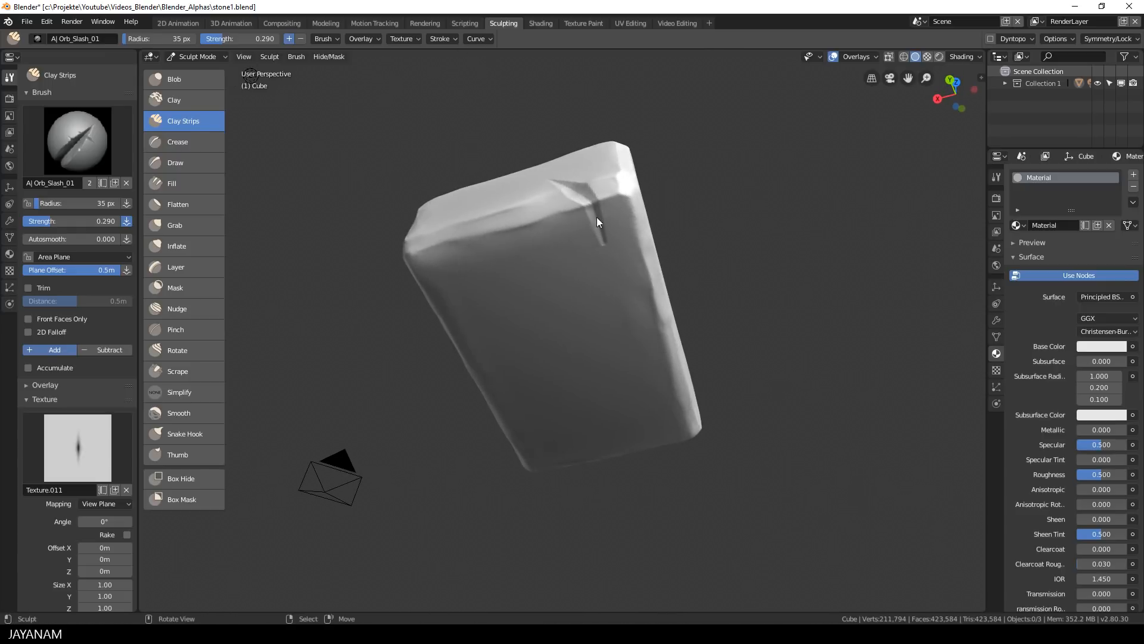
{"action": "key", "text": "ctrl+z"}
Try a short slash stroke on the stone's large flat face near a corner, and undo it.
{"action": "mouse_move", "coordinate": [595, 259]}
{"action": "left_mouse_down"}
{"action": "mouse_move", "coordinate": [629, 291]}
{"action": "mouse_move", "coordinate": [635, 280]}
{"action": "left_mouse_up"}
{"action": "scroll", "coordinate": [652, 238], "scroll_direction": "up", "scroll_amount": 2}
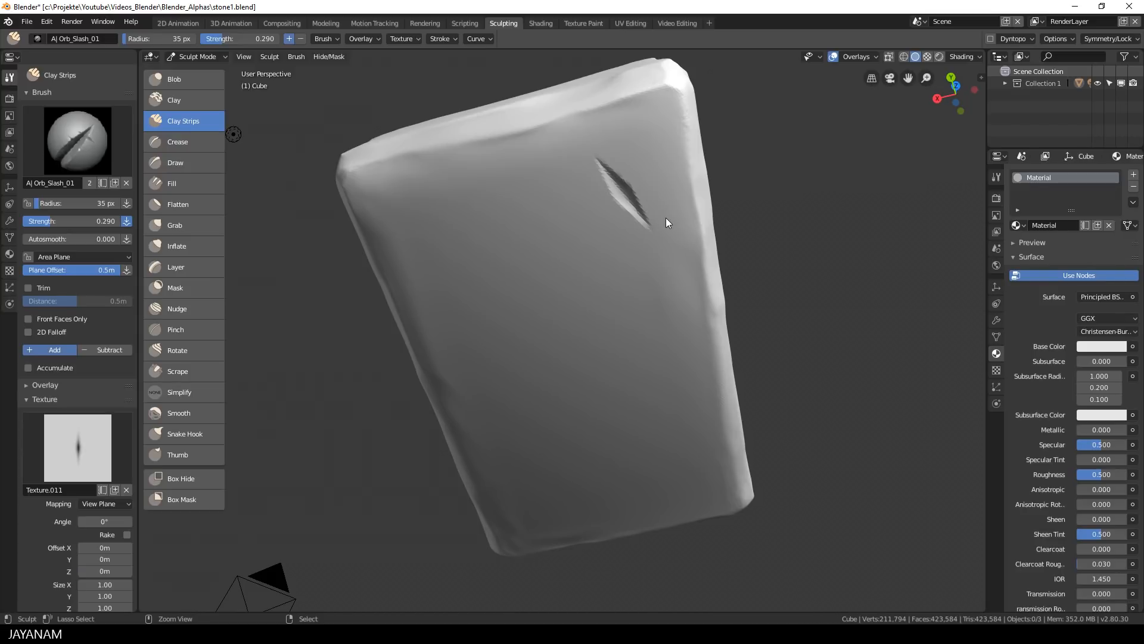
{"action": "key", "text": "ctrl+z"}
Set the slash brush strength to 0.386.
{"action": "mouse_move", "coordinate": [666, 216]}
{"action": "middle_mouse_down"}
{"action": "mouse_move", "coordinate": [688, 348]}
{"action": "mouse_move", "coordinate": [680, 341]}
{"action": "middle_mouse_up"}
{"action": "key", "text": "shift+f"}
{"action": "left_click", "coordinate": [693, 377]}
{"action": "middle_click_drag", "start_coordinate": [603, 419], "coordinate": [613, 405]}
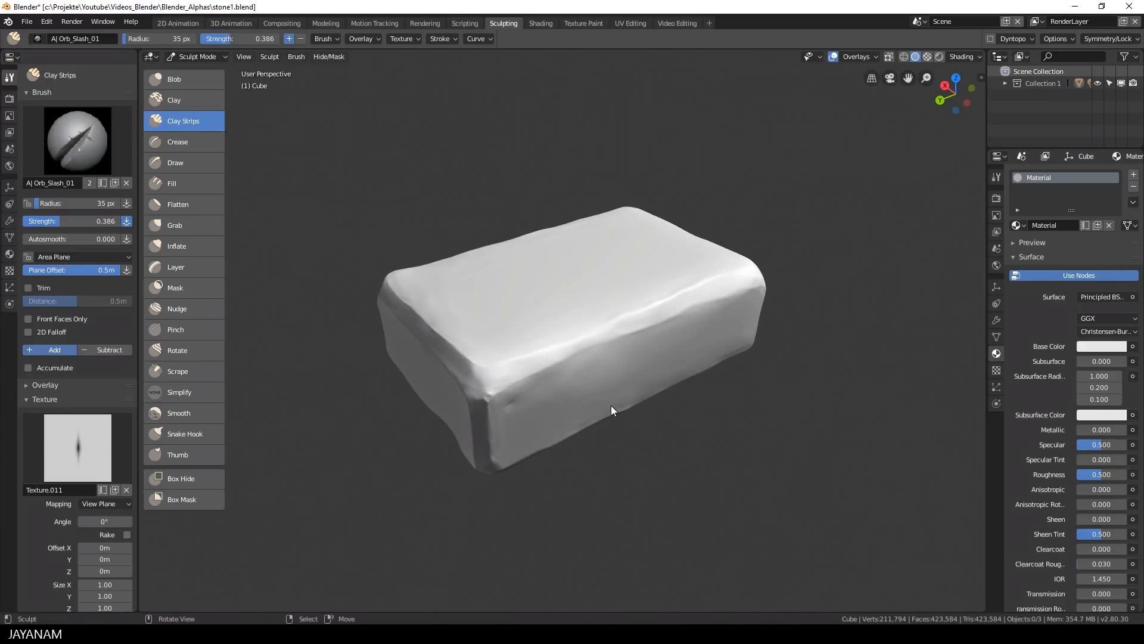
Enable dynamic topology with a resolution of 160 and apply a Detail Flood Fill to the stone.
{"action": "left_click", "coordinate": [1004, 38]}
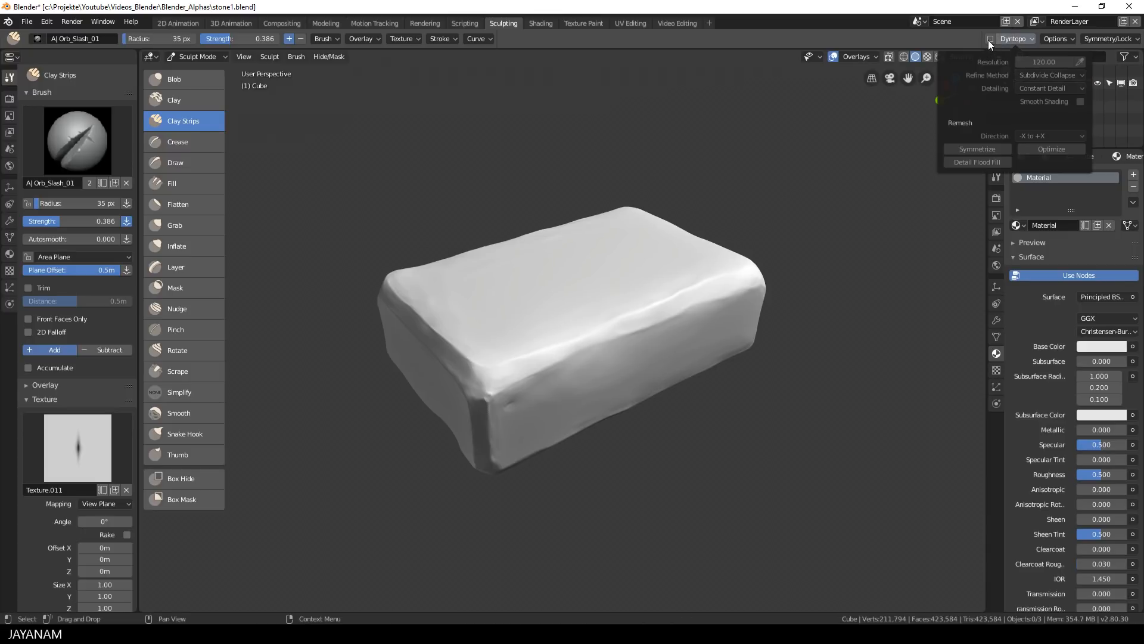
{"action": "left_click", "coordinate": [991, 38]}
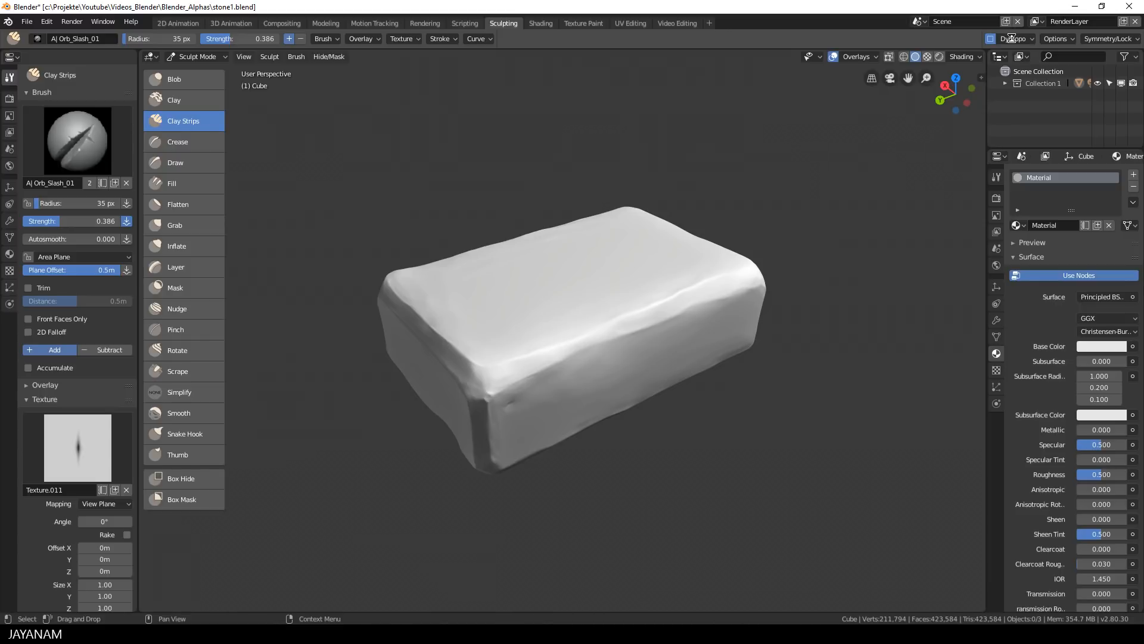
{"action": "left_click", "coordinate": [1011, 37]}
{"action": "left_click", "coordinate": [1037, 60]}
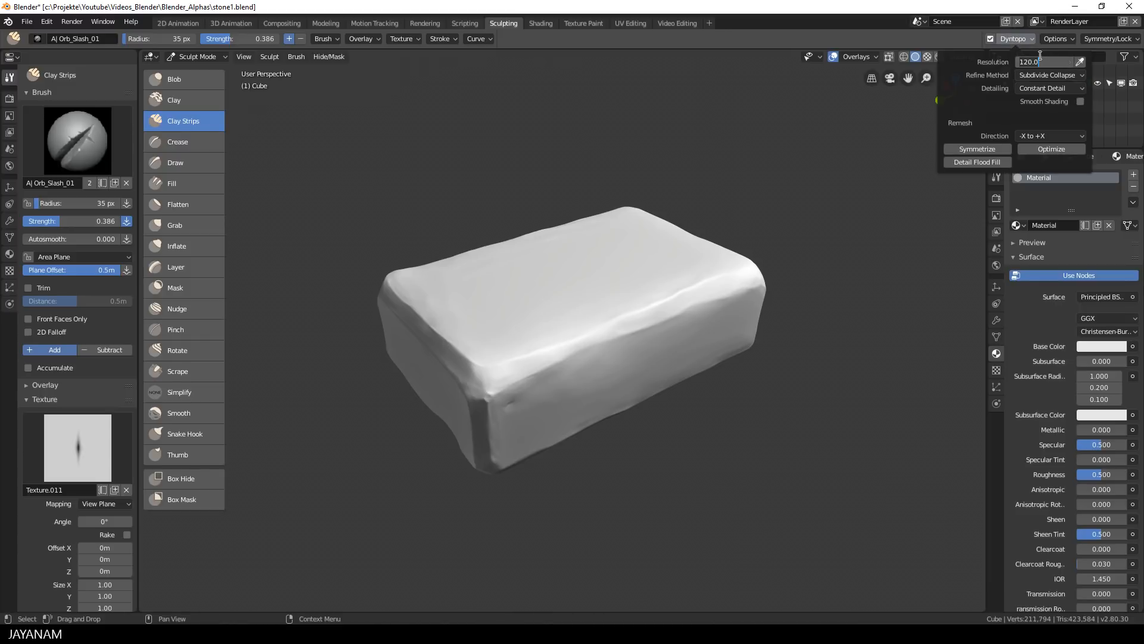
{"action": "type", "text": "160"}
{"action": "left_click", "coordinate": [970, 163]}
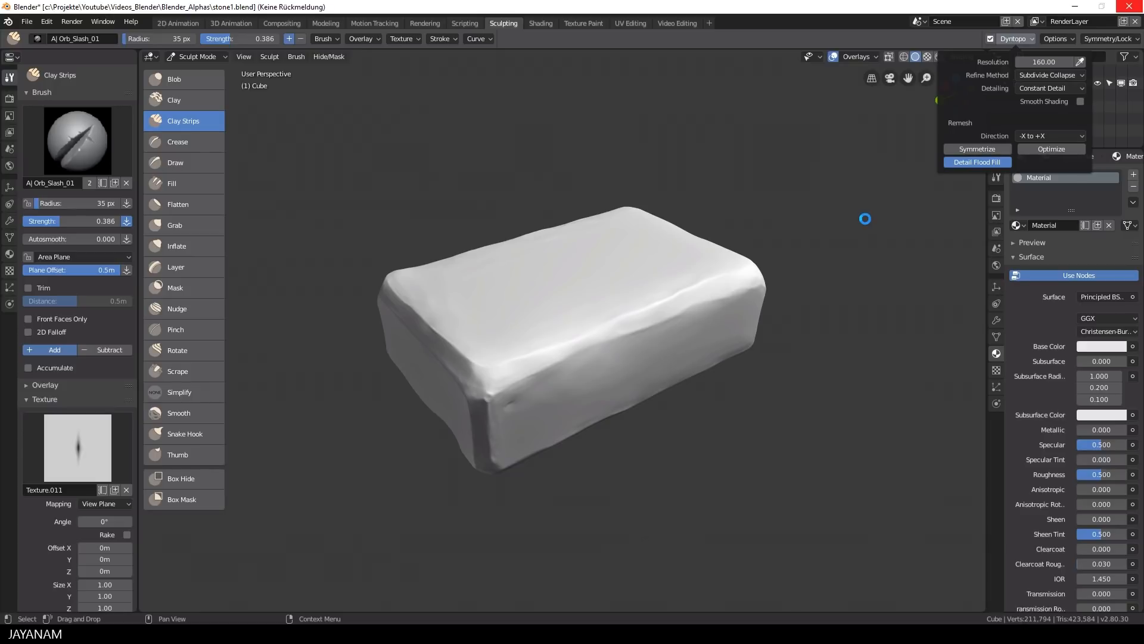
Examine the stone's mesh density in Edit Mode and return to Sculpt Mode.
{"action": "key", "text": "ctrl+Tab"}
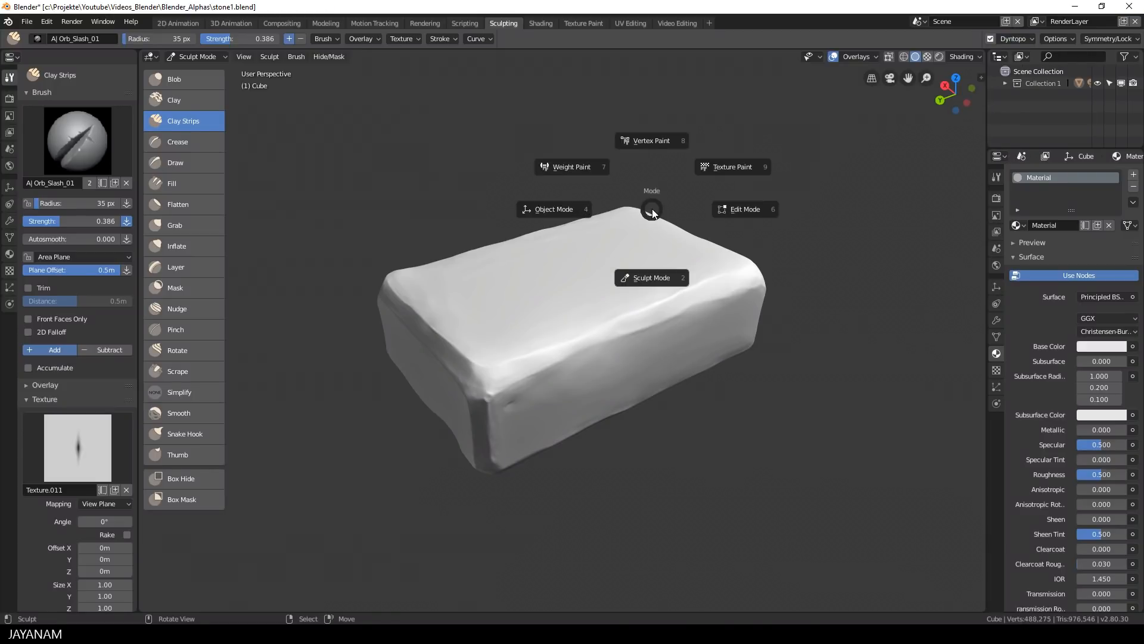
{"action": "left_click", "coordinate": [749, 213]}
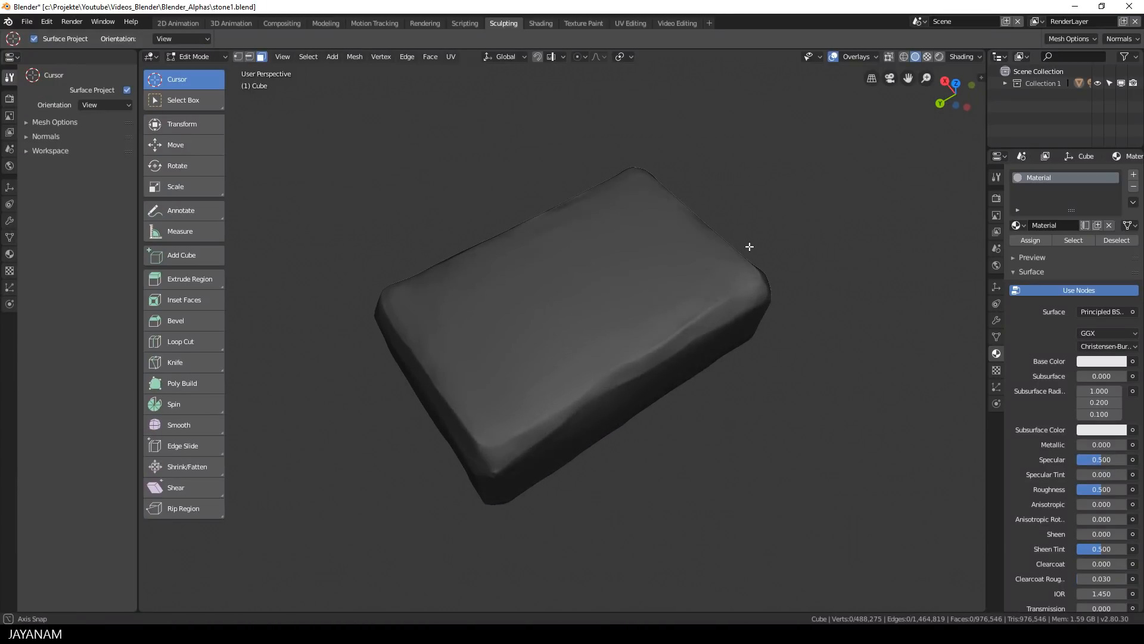
{"action": "scroll", "coordinate": [747, 217], "scroll_direction": "up", "scroll_amount": 2}
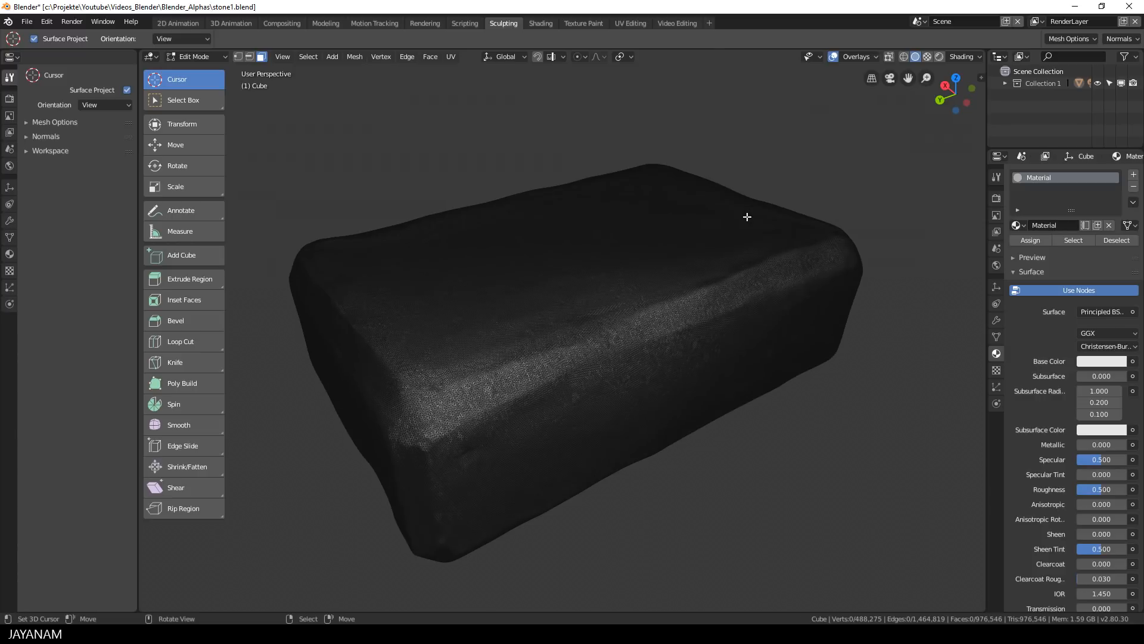
{"action": "scroll", "coordinate": [747, 216], "scroll_direction": "down", "scroll_amount": 1}
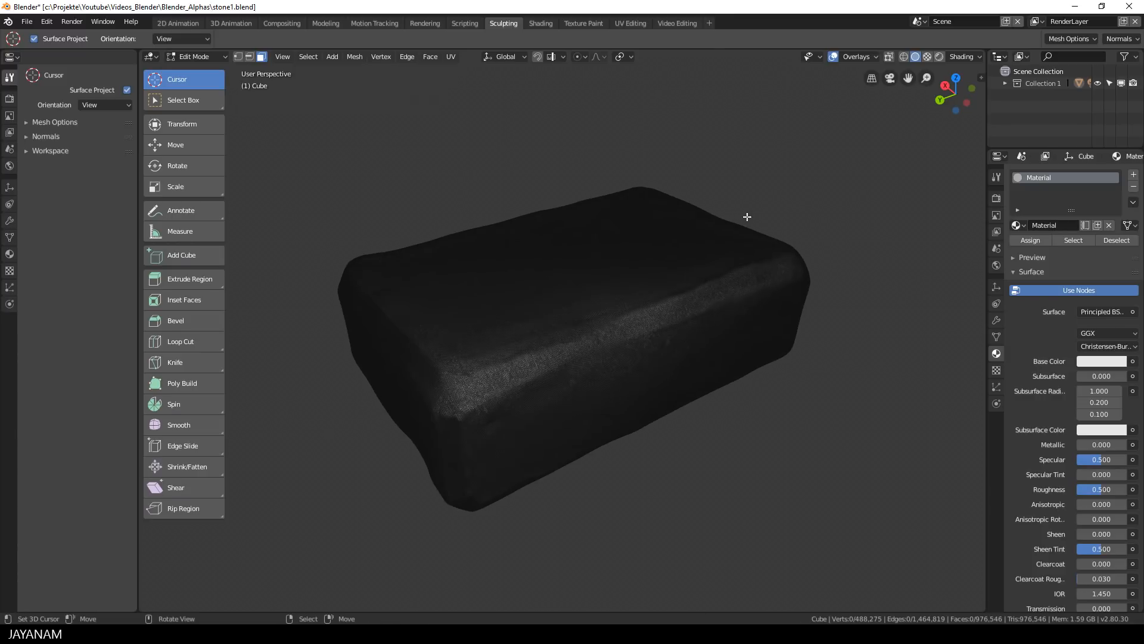
{"action": "key", "text": "ctrl+Tab"}
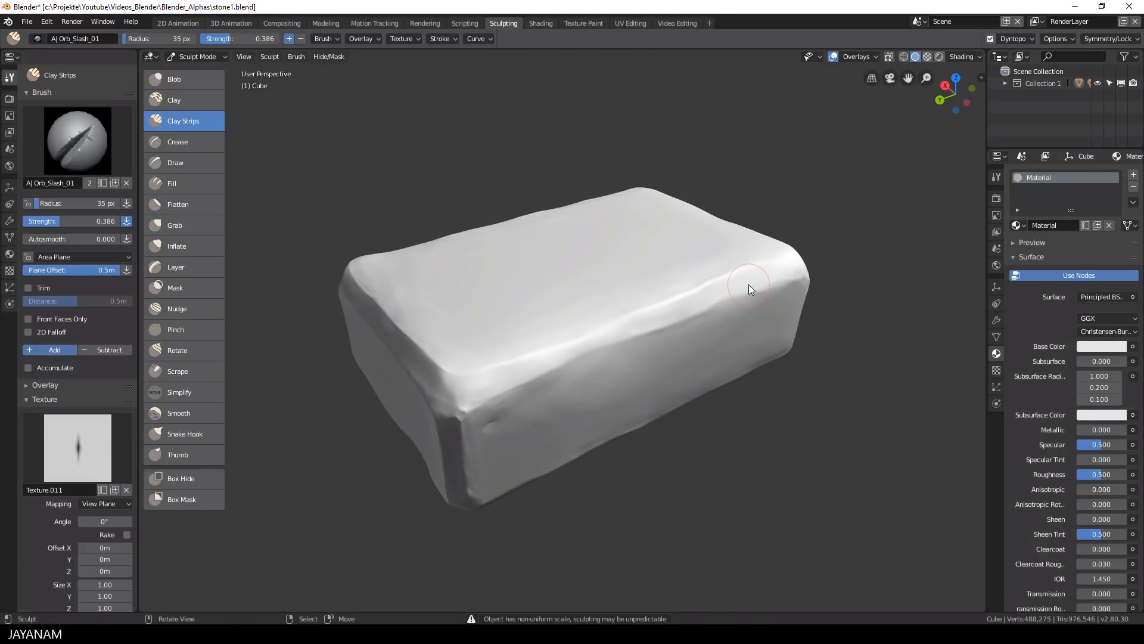
Turn off dynamic topology and carve one slash into the short upper edge and one into the long upper edge's far end.
{"action": "mouse_move", "coordinate": [749, 284]}
{"action": "middle_mouse_down"}
{"action": "mouse_move", "coordinate": [706, 346]}
{"action": "mouse_move", "coordinate": [679, 357]}
{"action": "middle_mouse_up"}
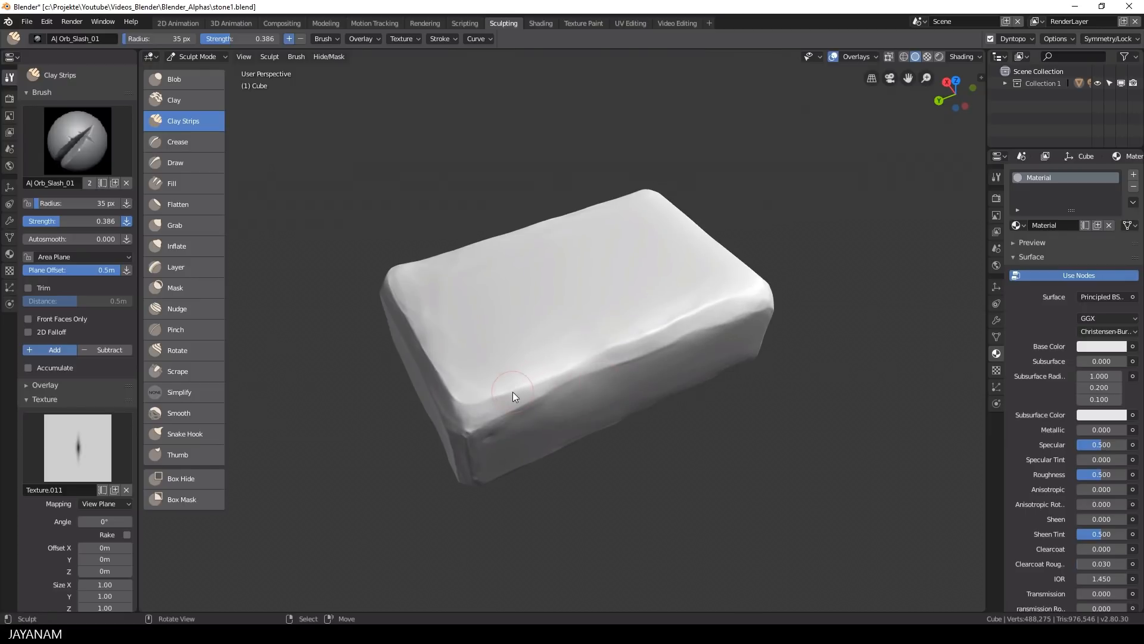
{"action": "left_click", "coordinate": [991, 38]}
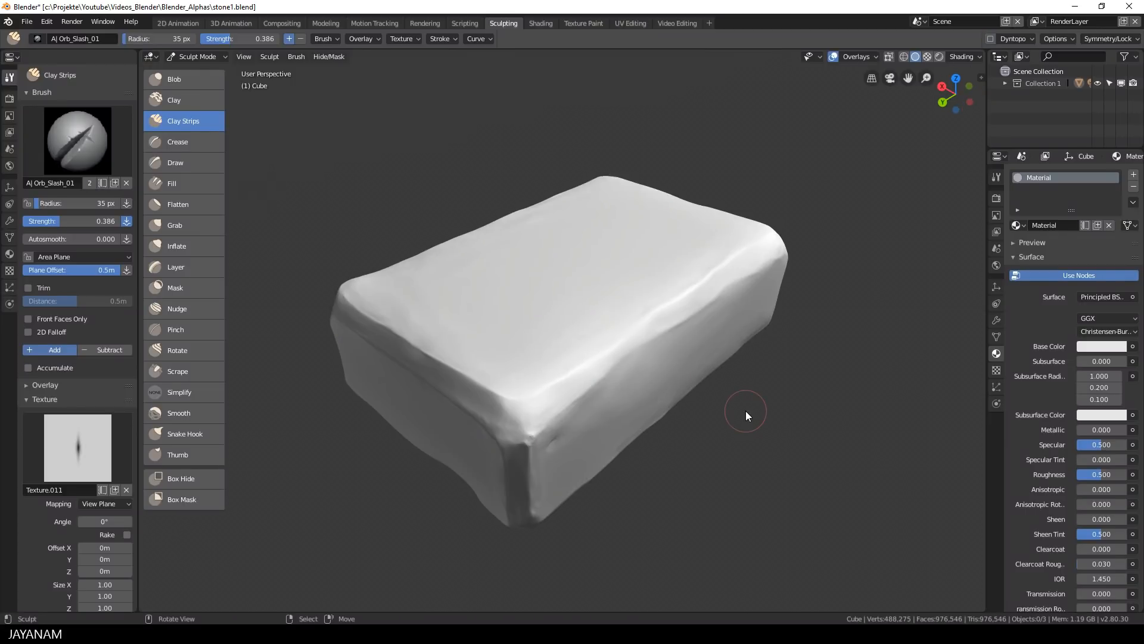
{"action": "scroll", "coordinate": [766, 247], "scroll_direction": "down", "scroll_amount": 3}
{"action": "middle_click_drag", "start_coordinate": [828, 253], "coordinate": [627, 403]}
{"action": "left_click_drag", "start_coordinate": [630, 405], "coordinate": [640, 435]}
{"action": "middle_click_drag", "start_coordinate": [554, 428], "coordinate": [682, 421]}
{"action": "mouse_move", "coordinate": [527, 392]}
{"action": "left_mouse_down"}
{"action": "mouse_move", "coordinate": [537, 400]}
{"action": "mouse_move", "coordinate": [528, 421]}
{"action": "left_mouse_up"}
{"action": "mouse_move", "coordinate": [688, 409]}
{"action": "middle_mouse_down"}
{"action": "mouse_move", "coordinate": [608, 408]}
{"action": "mouse_move", "coordinate": [626, 410]}
{"action": "middle_mouse_up"}
{"action": "scroll", "coordinate": [498, 378], "scroll_direction": "up", "scroll_amount": 2}
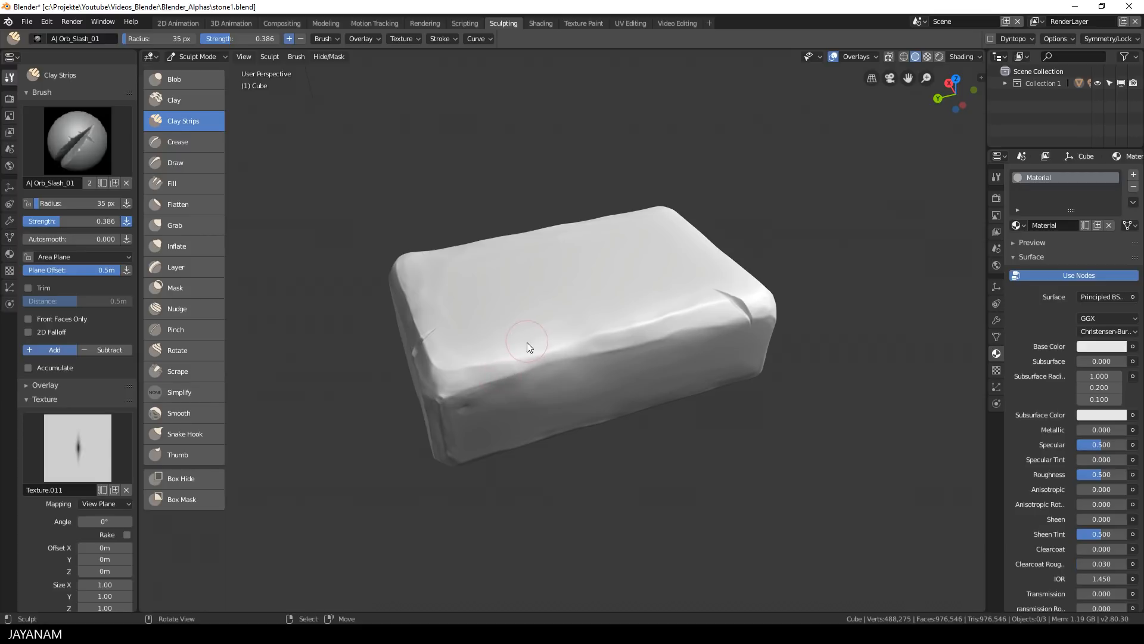
Carve two more slash strokes across the stone's upper surface and edge.
{"action": "middle_click_drag", "start_coordinate": [527, 341], "coordinate": [520, 393]}
{"action": "left_click_drag", "start_coordinate": [523, 286], "coordinate": [573, 367]}
{"action": "middle_click_drag", "start_coordinate": [641, 366], "coordinate": [682, 353]}
{"action": "left_click_drag", "start_coordinate": [656, 319], "coordinate": [681, 401]}
{"action": "middle_click_drag", "start_coordinate": [681, 402], "coordinate": [694, 339]}
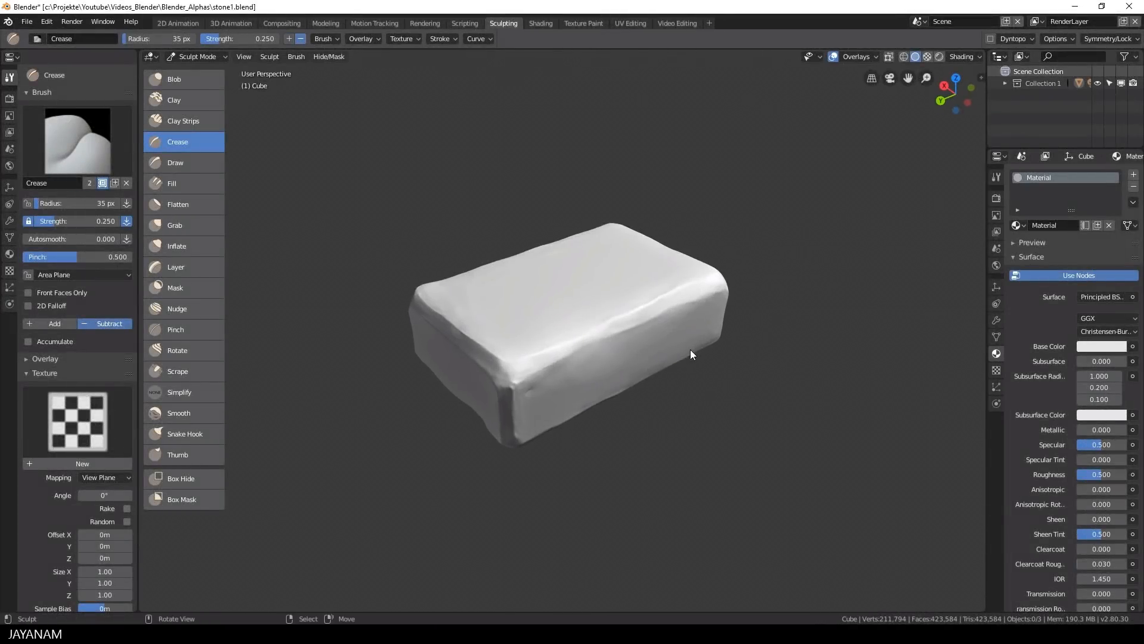
Examine the density of the stone's wireframe in Edit Mode and return to Sculpt Mode.
{"action": "key", "text": "ctrl+Tab"}
{"action": "left_click", "coordinate": [775, 359]}
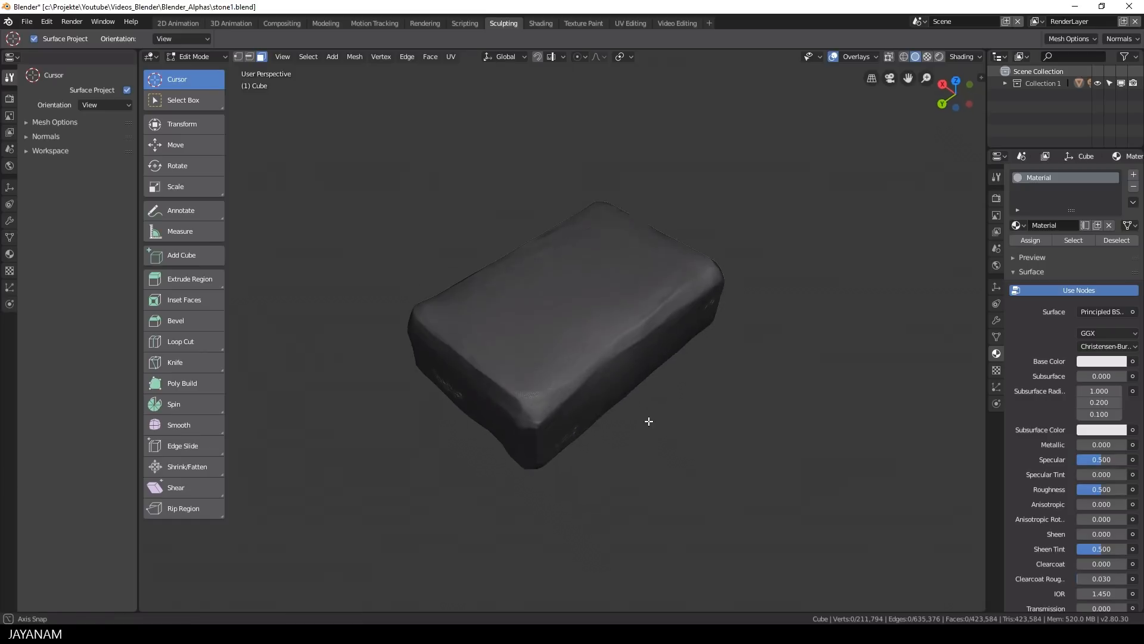
{"action": "scroll", "coordinate": [629, 422], "scroll_direction": "up", "scroll_amount": 2}
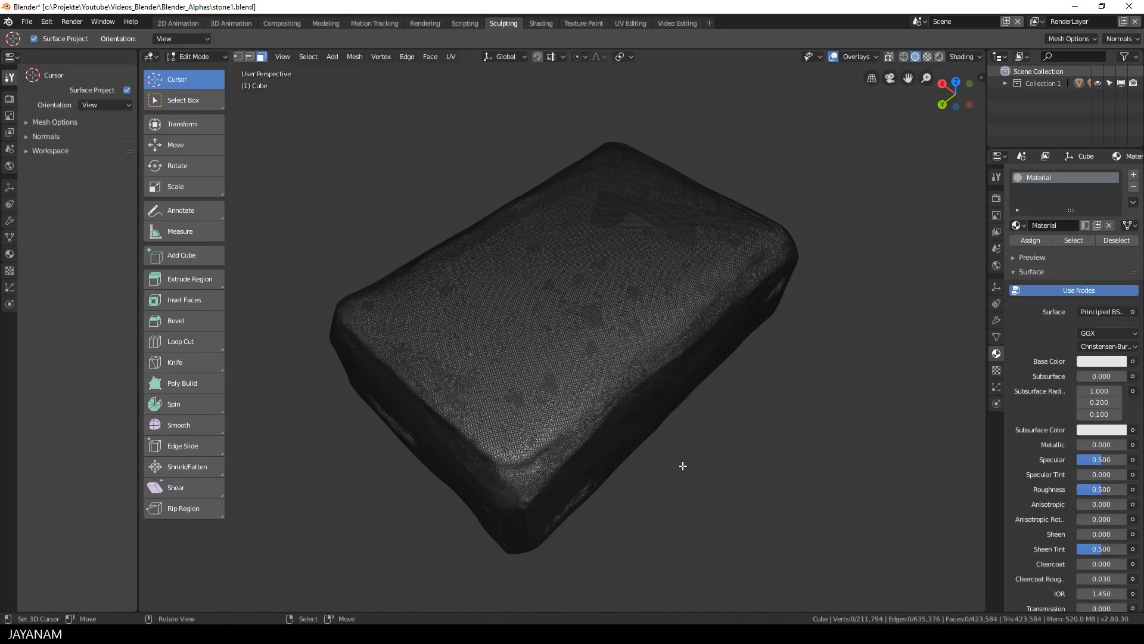
{"action": "scroll", "coordinate": [685, 468], "scroll_direction": "down", "scroll_amount": 2}
{"action": "middle_click_drag", "start_coordinate": [695, 475], "coordinate": [673, 459]}
{"action": "scroll", "coordinate": [674, 460], "scroll_direction": "up", "scroll_amount": 2}
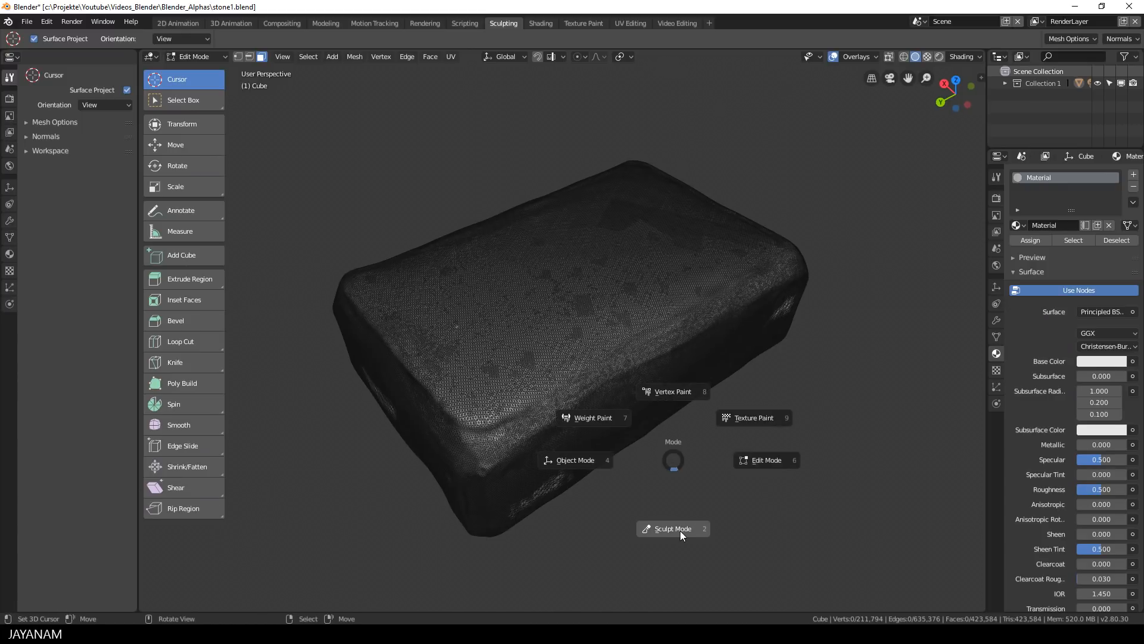
{"action": "left_click", "coordinate": [681, 530]}
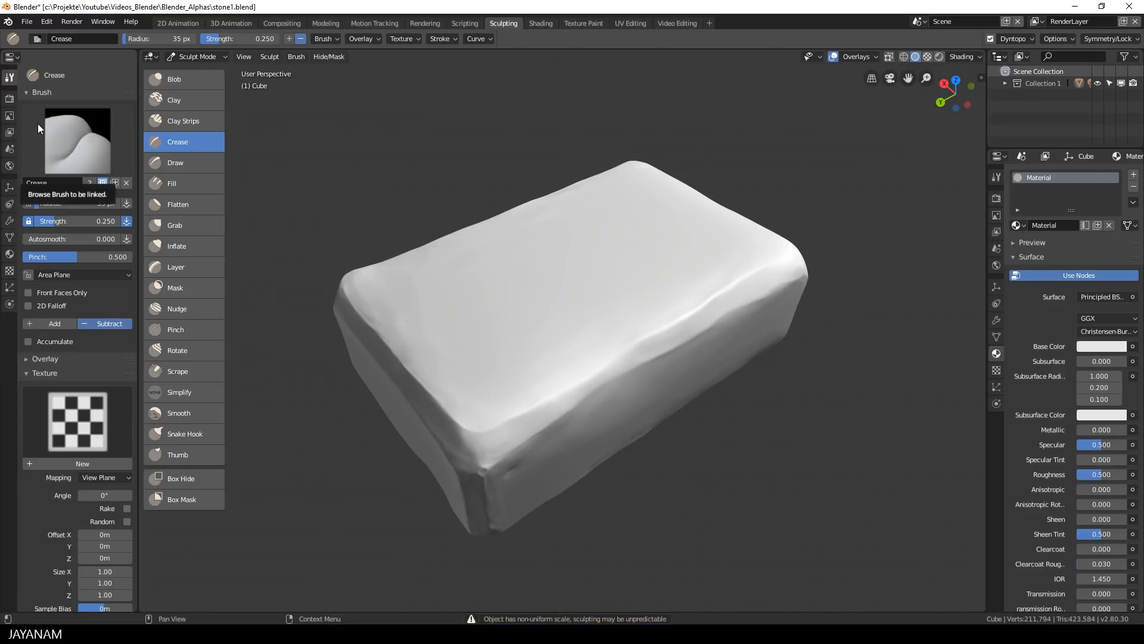
With dynamic topology on, choose the Flatten brush at strength 0 and set the topology resolution to 180.
{"action": "left_click", "coordinate": [171, 205]}
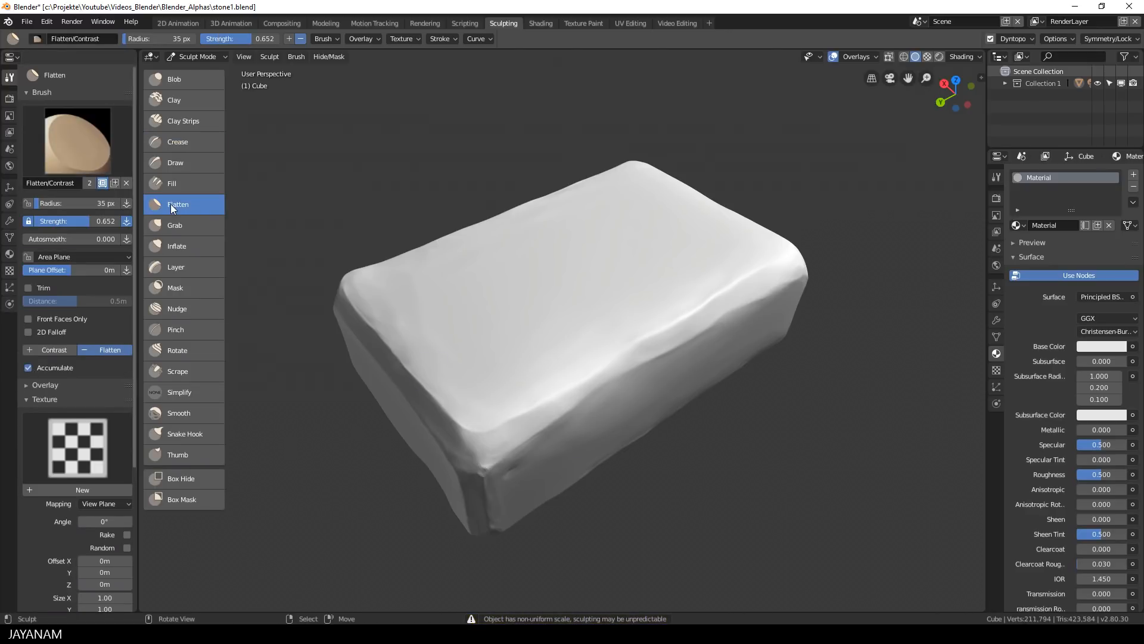
{"action": "left_click_drag", "start_coordinate": [87, 221], "coordinate": [31, 221]}
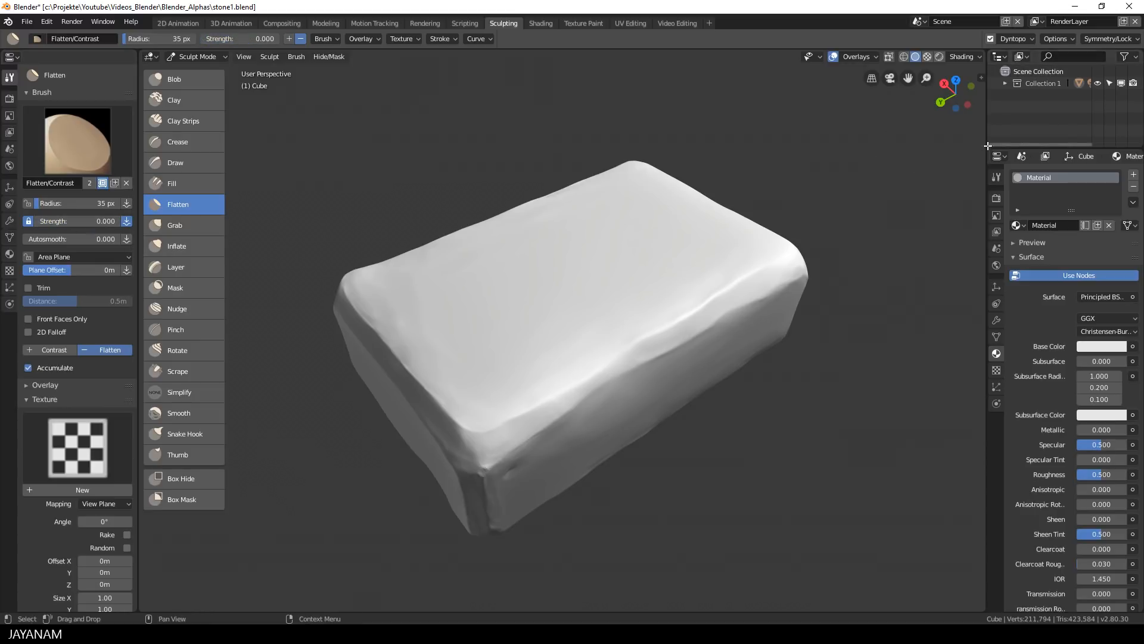
{"action": "left_click", "coordinate": [1013, 40]}
{"action": "left_click", "coordinate": [1053, 62]}
{"action": "type", "text": "180"}
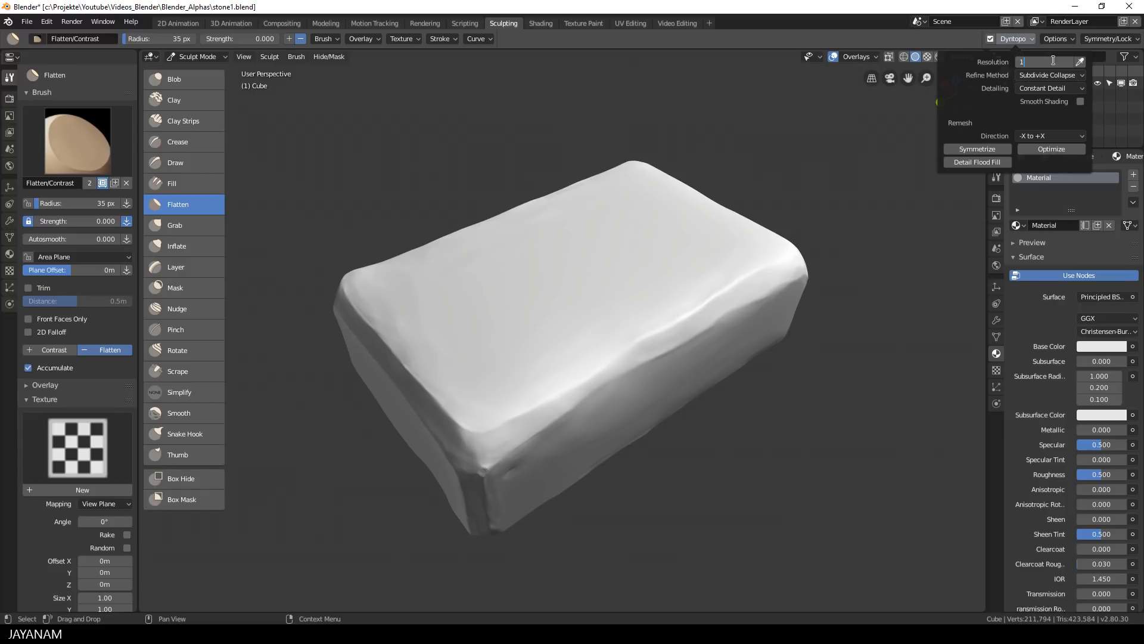
{"action": "key", "text": "Return"}
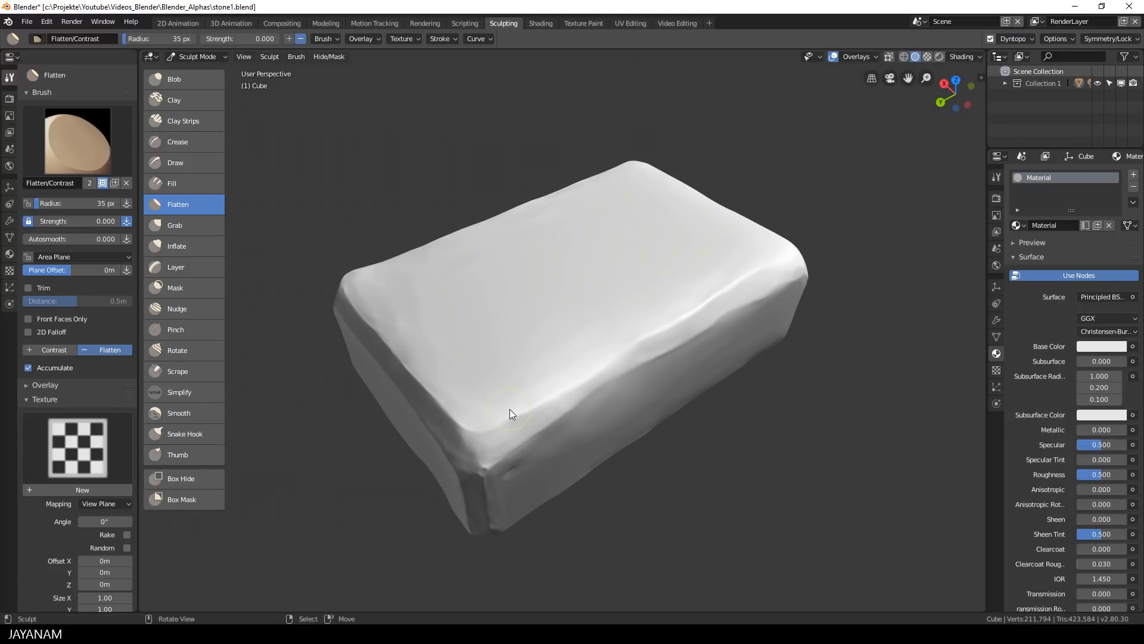
Set the brush radius to 101 px and brush over the stone's near end to refine its mesh.
{"action": "key", "text": "f"}
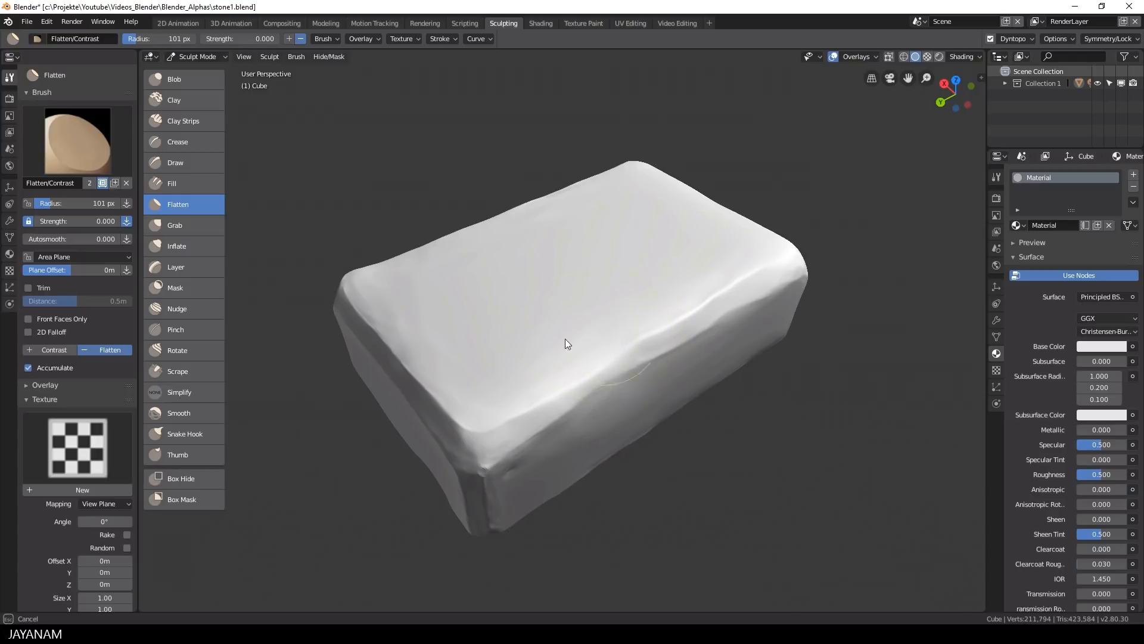
{"action": "left_click_drag", "start_coordinate": [581, 361], "coordinate": [752, 397]}
Compare the refined area's mesh density with the rest of the stone in Edit Mode, and return to Sculpt Mode.
{"action": "key", "text": "ctrl+Tab"}
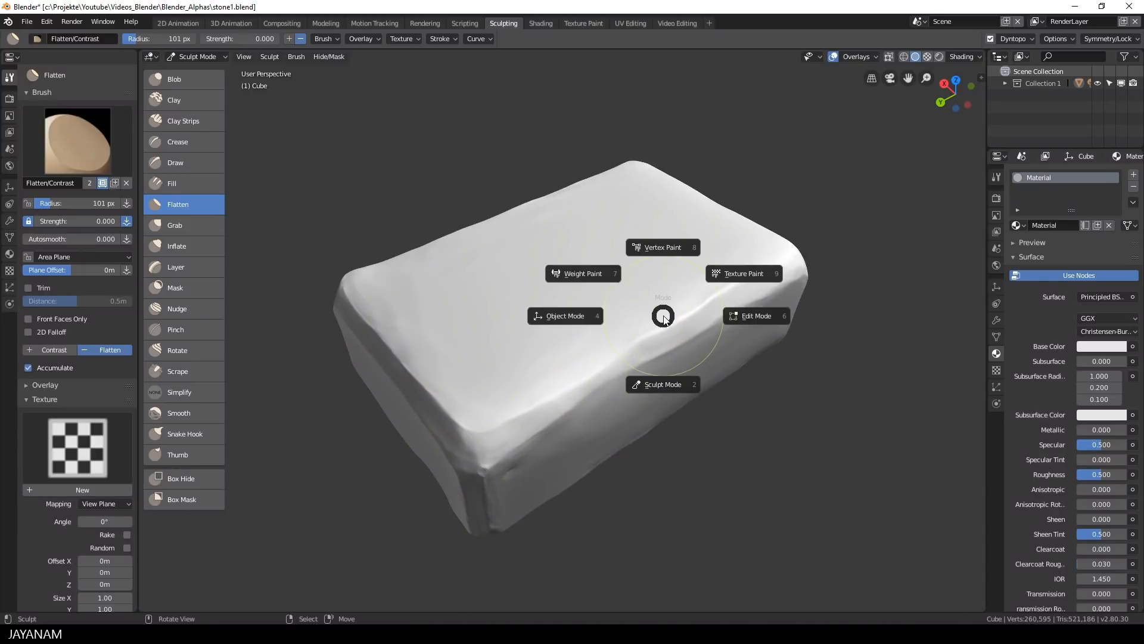
{"action": "left_click", "coordinate": [746, 316]}
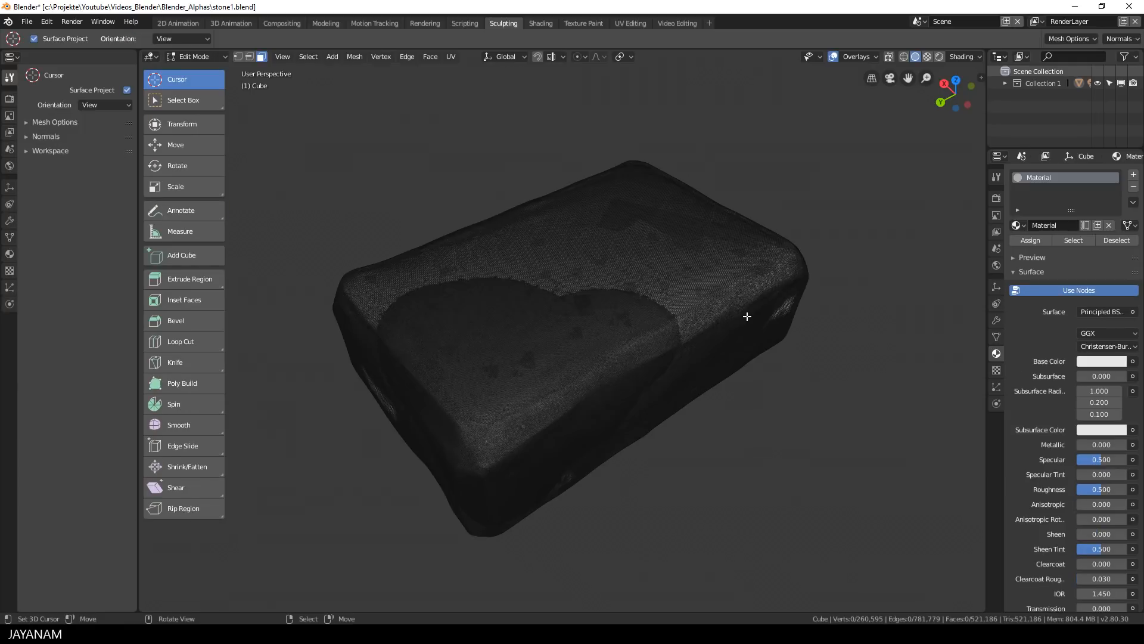
{"action": "middle_click_drag", "start_coordinate": [746, 325], "coordinate": [741, 317]}
{"action": "scroll", "coordinate": [740, 329], "scroll_direction": "up", "scroll_amount": 1}
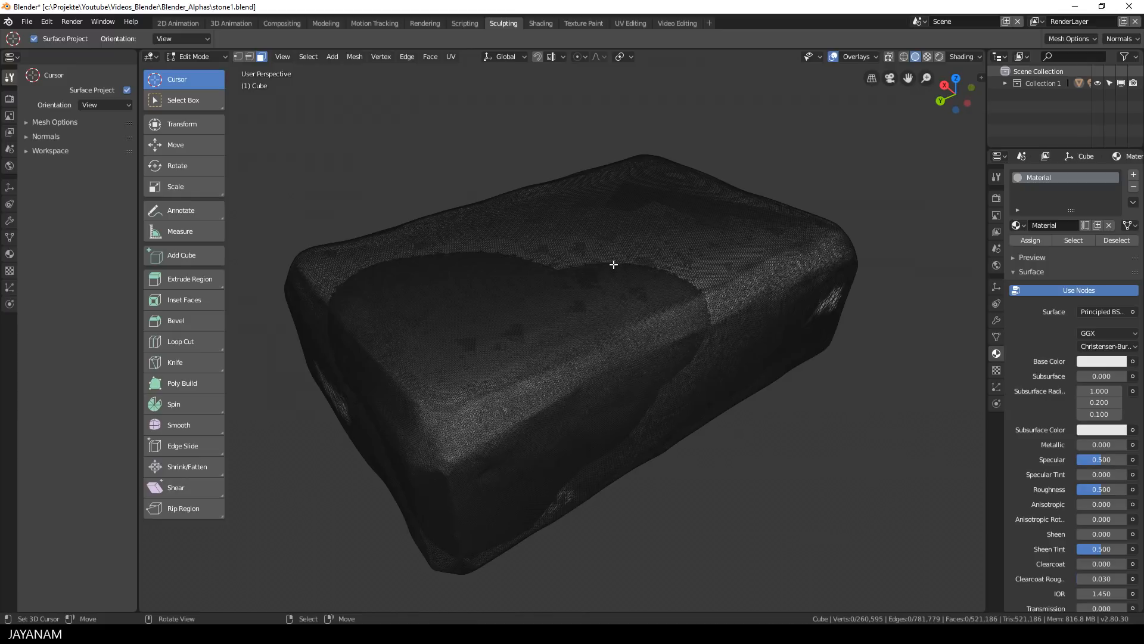
{"action": "scroll", "coordinate": [714, 395], "scroll_direction": "down", "scroll_amount": 3}
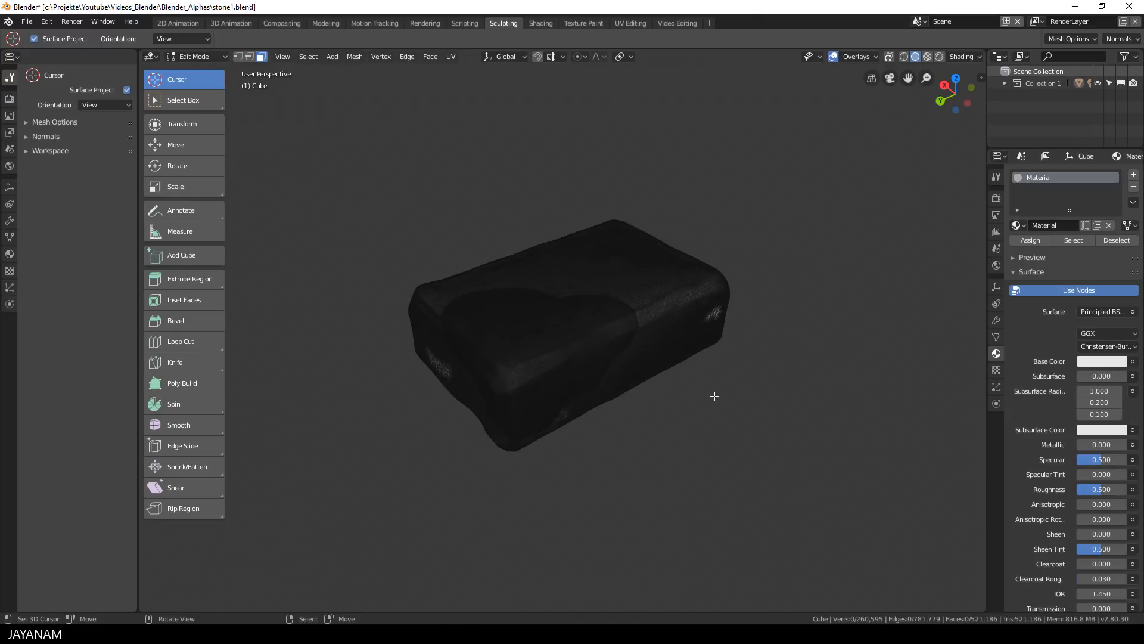
{"action": "scroll", "coordinate": [715, 396], "scroll_direction": "up", "scroll_amount": 2}
{"action": "key", "text": "ctrl+Tab"}
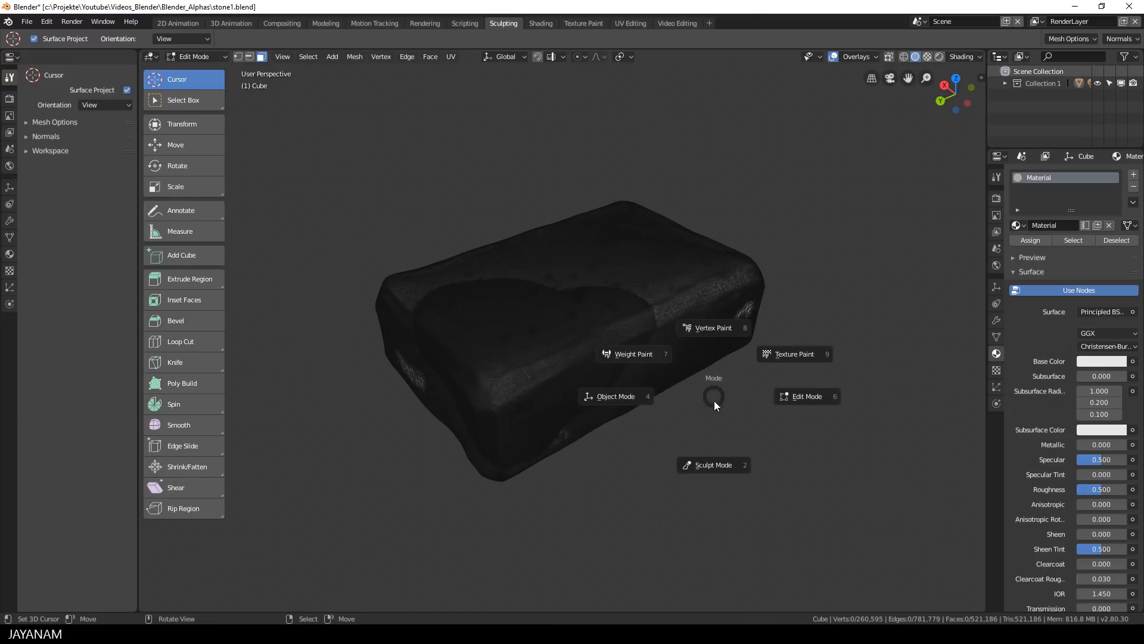
{"action": "left_click", "coordinate": [699, 467]}
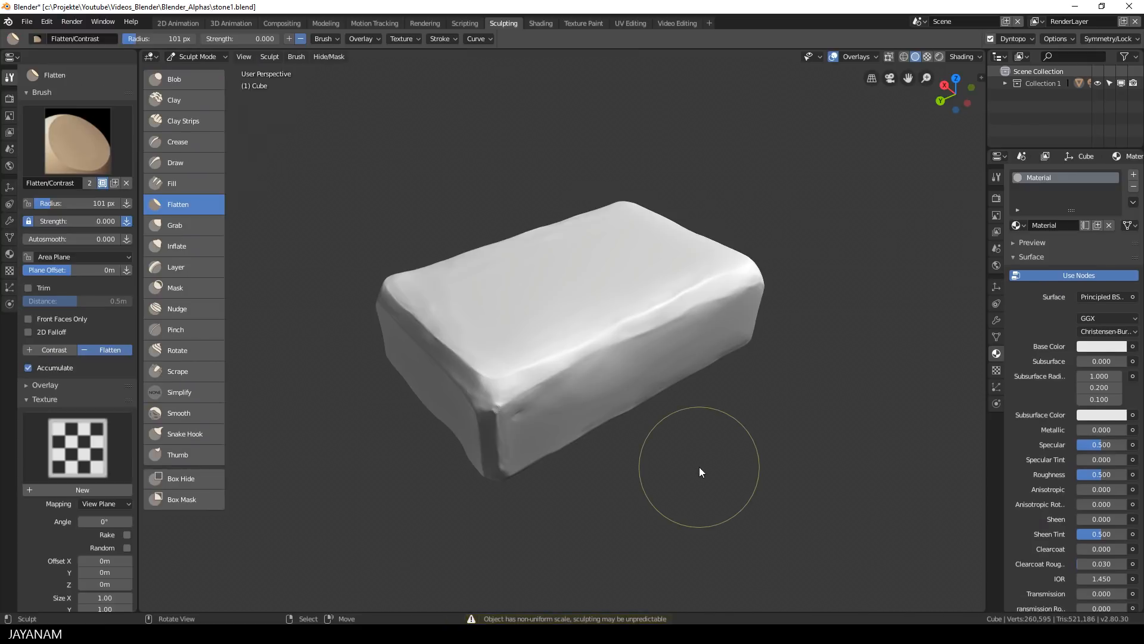
Turn off dynamic topology and carve a slash across the long upper edge near the front corner with the Clay Strips brush A| Orb_Slash_01.
{"action": "left_click", "coordinate": [990, 39]}
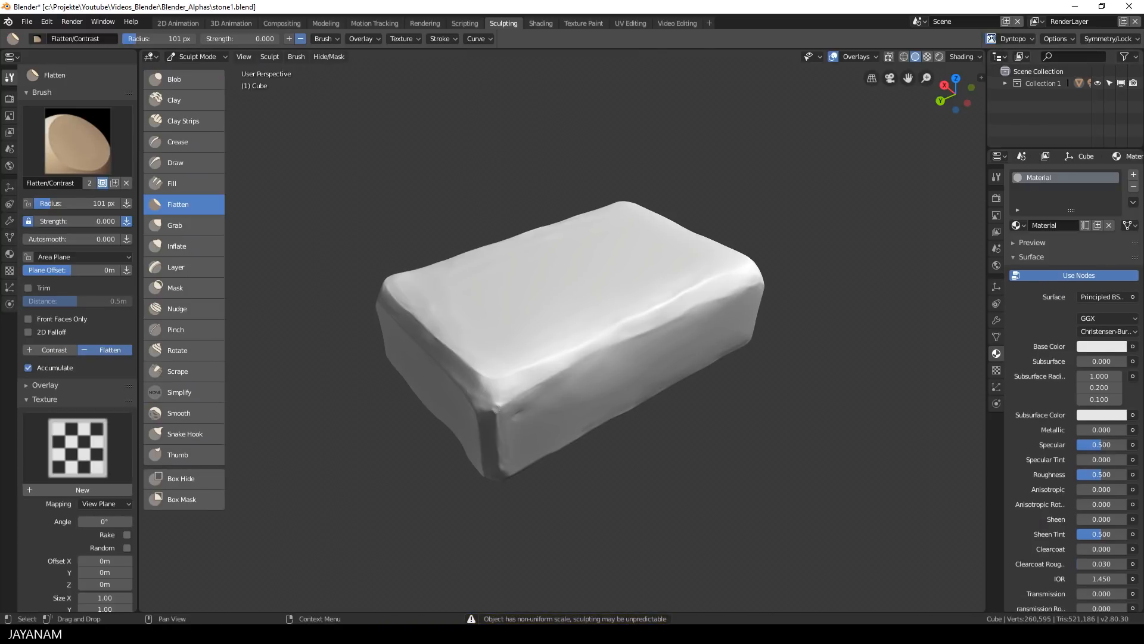
{"action": "key", "text": "ctrl+d"}
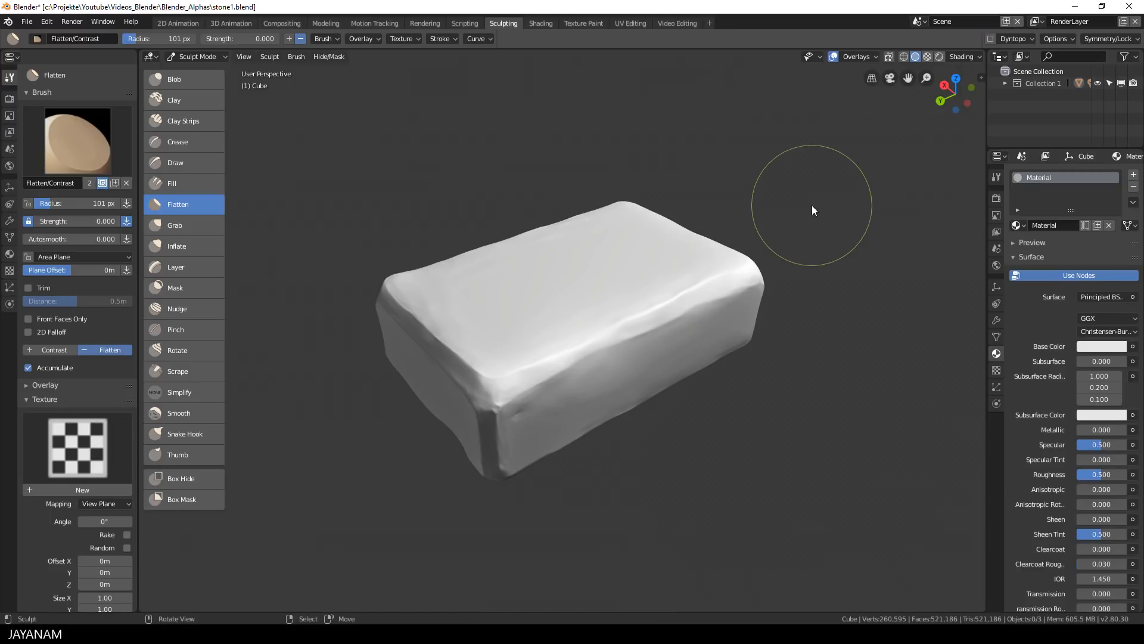
{"action": "left_click", "coordinate": [182, 121]}
{"action": "left_click", "coordinate": [84, 149]}
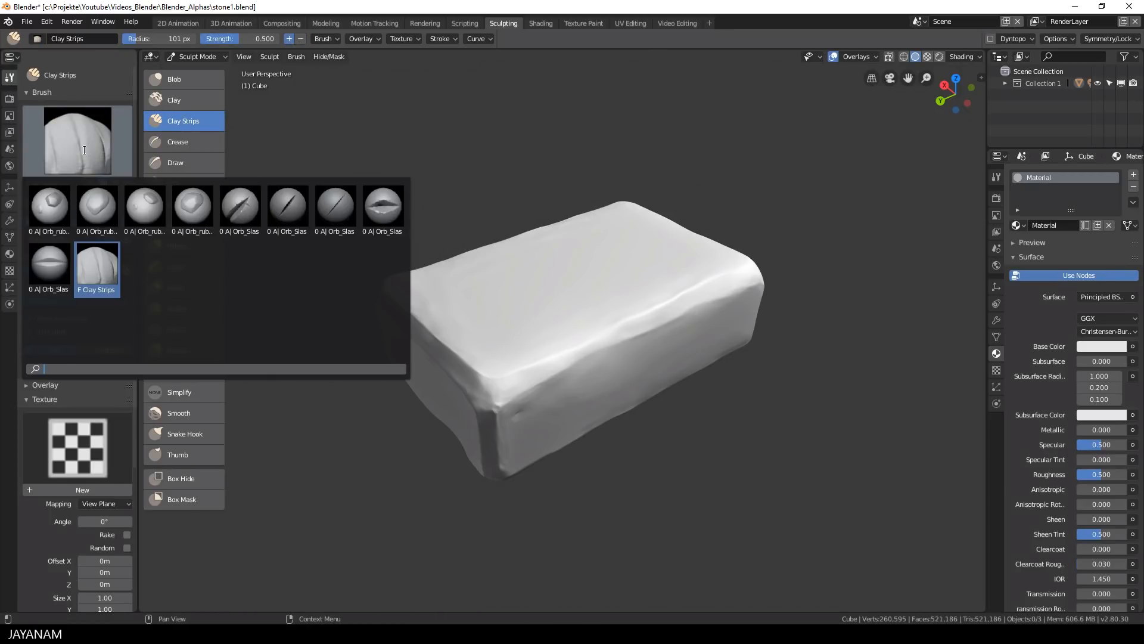
{"action": "left_click", "coordinate": [240, 206]}
{"action": "mouse_move", "coordinate": [515, 380]}
{"action": "left_mouse_down"}
{"action": "mouse_move", "coordinate": [524, 373]}
{"action": "mouse_move", "coordinate": [531, 412]}
{"action": "left_mouse_up"}
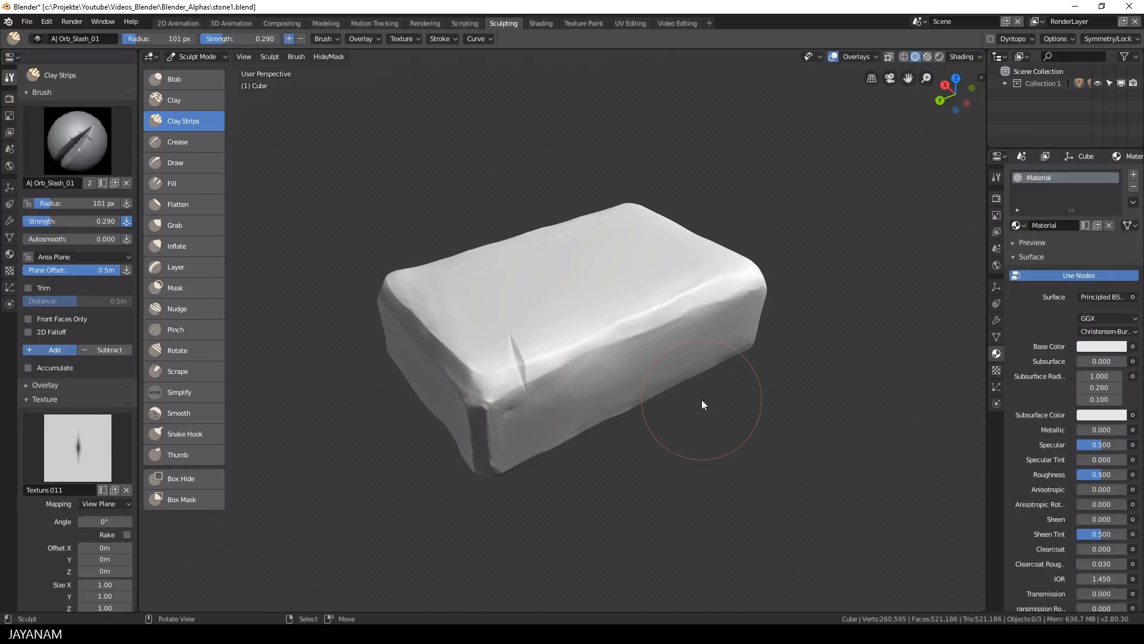
Choose the A| Orb_rubble_04 brush and stamp rubble marks on the stone's top and long side near the front corner.
{"action": "left_click", "coordinate": [78, 141]}
{"action": "left_click", "coordinate": [190, 202]}
{"action": "left_click", "coordinate": [482, 362]}
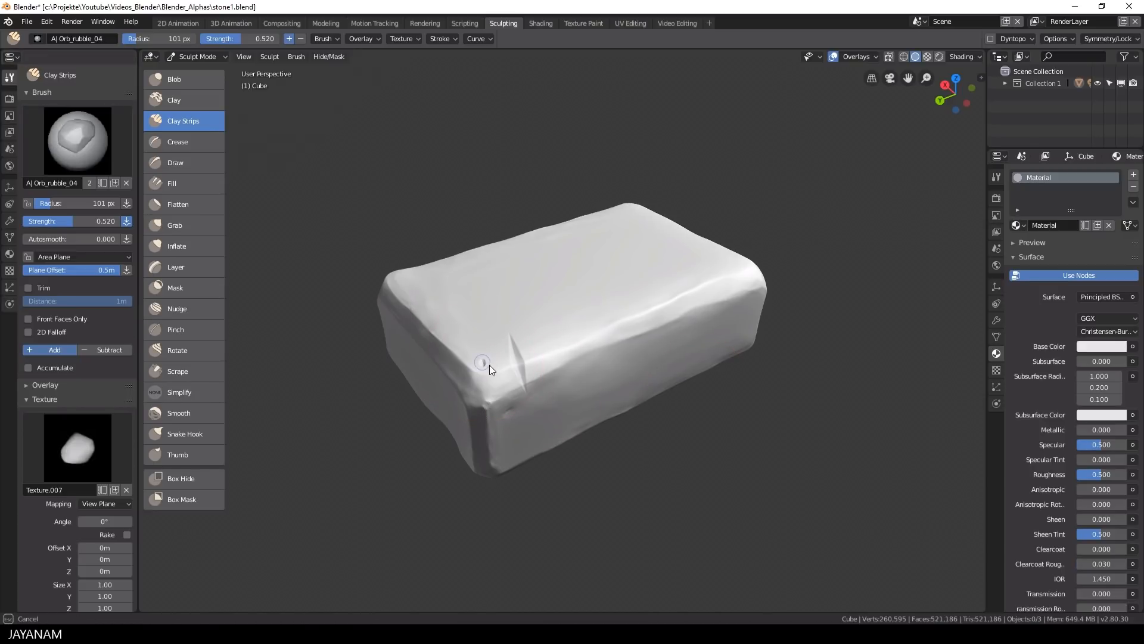
{"action": "left_click_drag", "start_coordinate": [507, 413], "coordinate": [517, 413]}
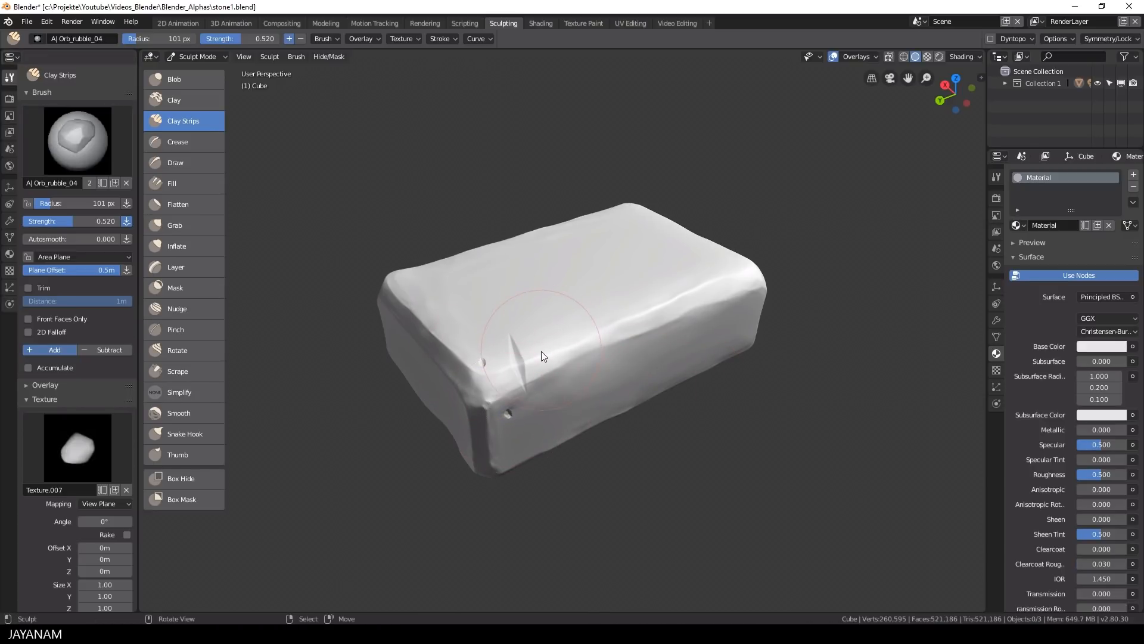
Load latest01.PSD from the alphas folder as the texture image of the A| Orb_Slash_01 brush.
{"action": "middle_click_drag", "start_coordinate": [652, 270], "coordinate": [669, 299]}
{"action": "left_click", "coordinate": [79, 142]}
{"action": "left_click", "coordinate": [335, 205]}
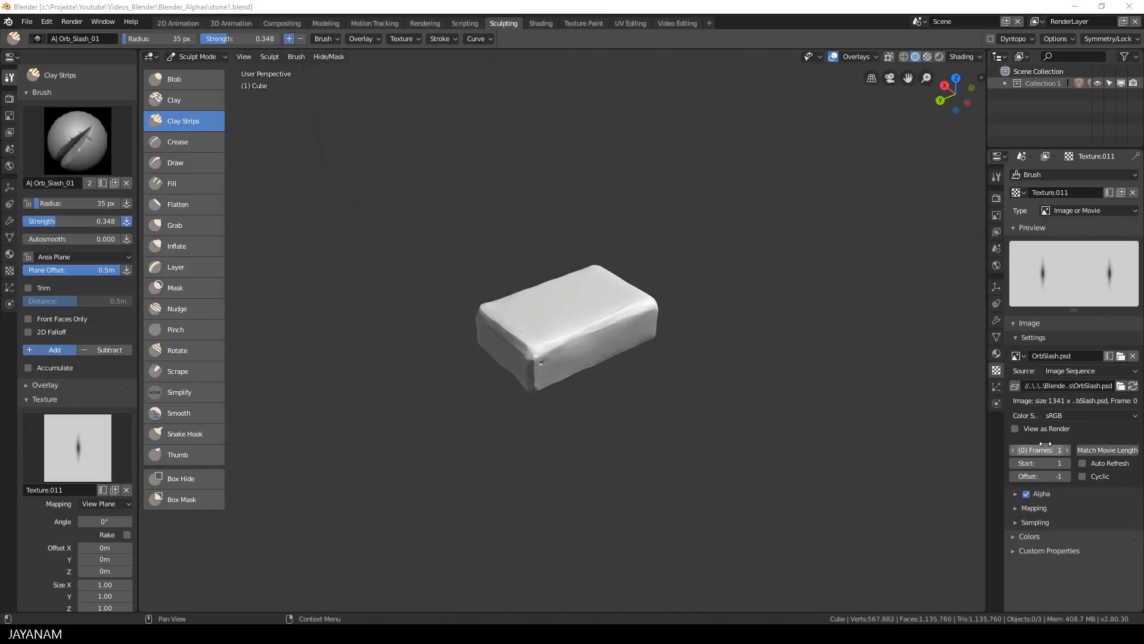
{"action": "middle_click_drag", "start_coordinate": [752, 399], "coordinate": [750, 397]}
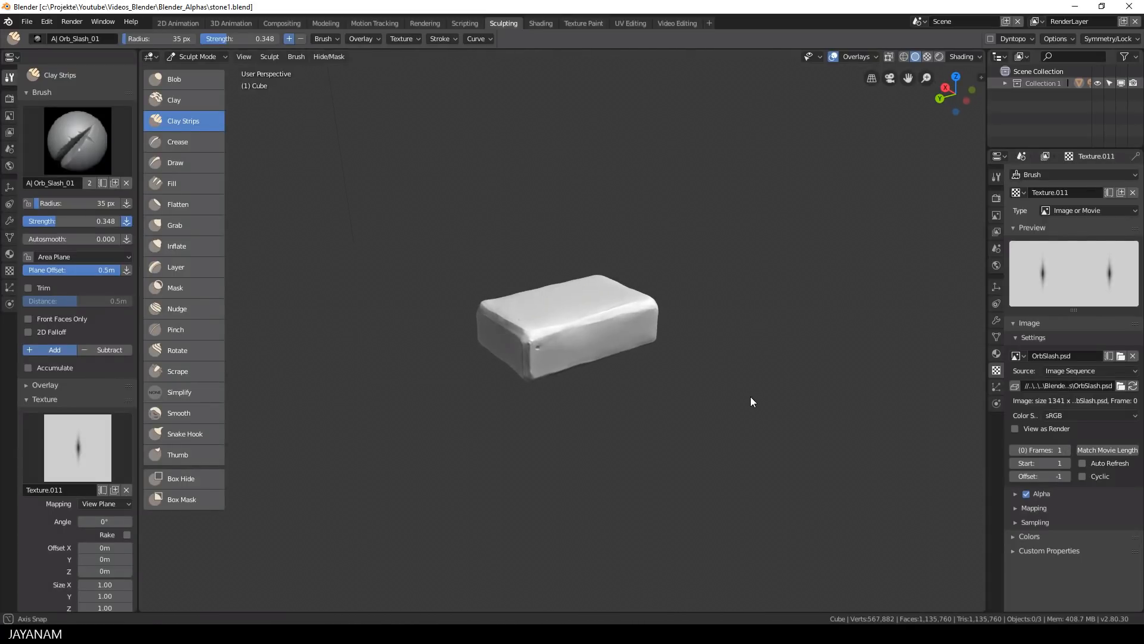
{"action": "left_click", "coordinate": [1120, 357]}
{"action": "left_click", "coordinate": [48, 296]}
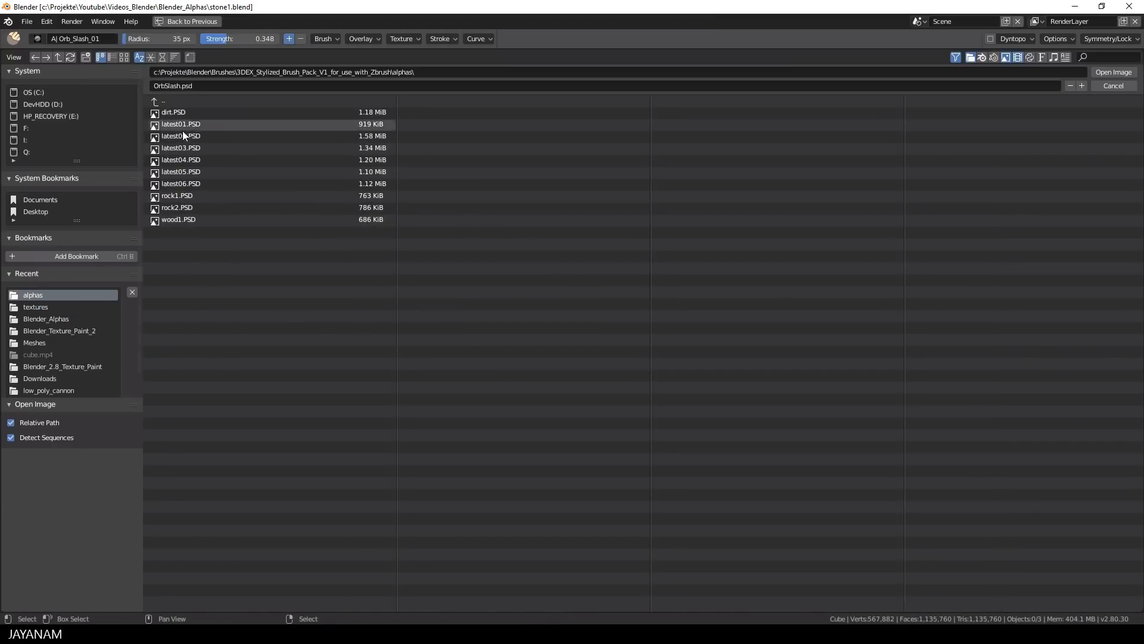
{"action": "double_click", "coordinate": [250, 122]}
Stamp the large crack pattern across the stone's top and sides.
{"action": "mouse_move", "coordinate": [548, 313]}
{"action": "left_mouse_down"}
{"action": "mouse_move", "coordinate": [589, 344]}
{"action": "mouse_move", "coordinate": [631, 358]}
{"action": "mouse_move", "coordinate": [642, 348]}
{"action": "left_mouse_up"}
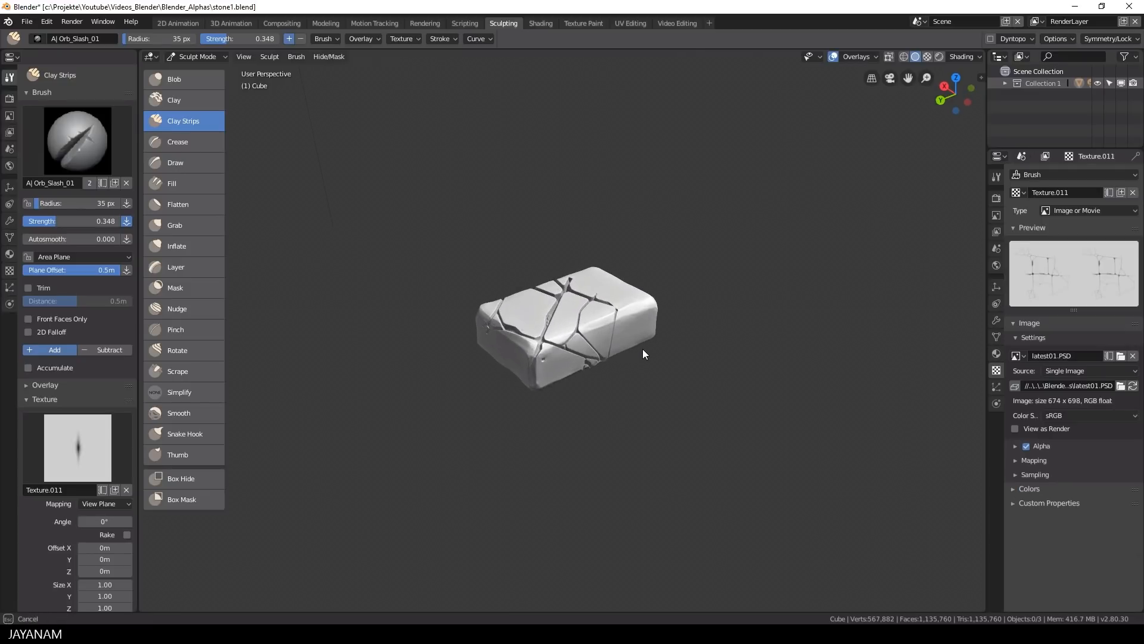
{"action": "middle_click_drag", "start_coordinate": [804, 362], "coordinate": [782, 369]}
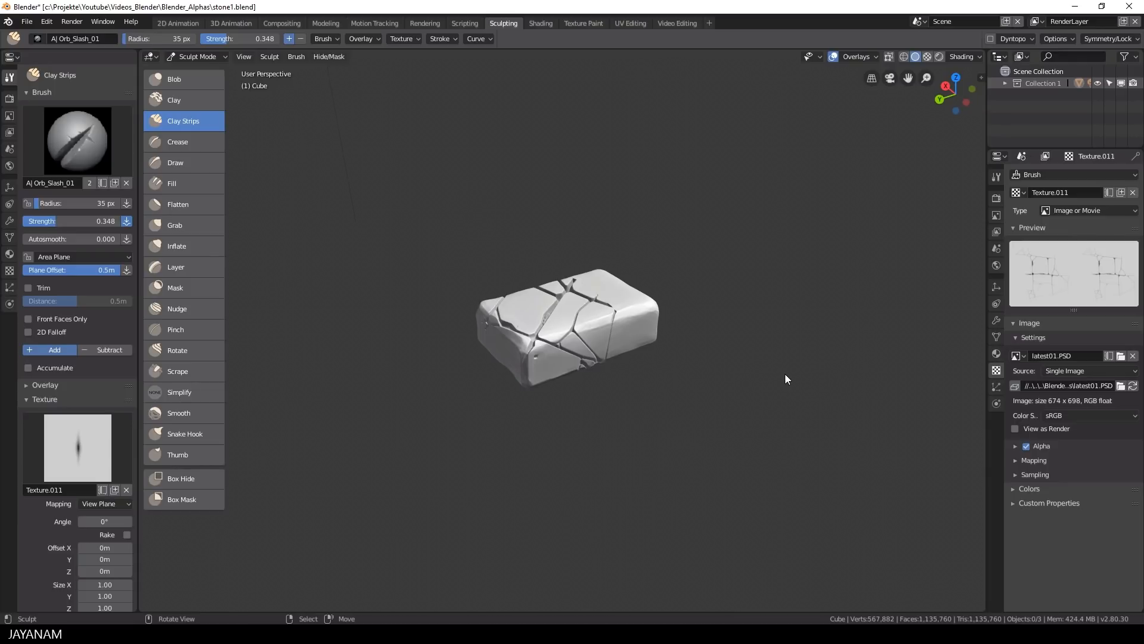
{"action": "scroll", "coordinate": [785, 374], "scroll_direction": "up", "scroll_amount": 3}
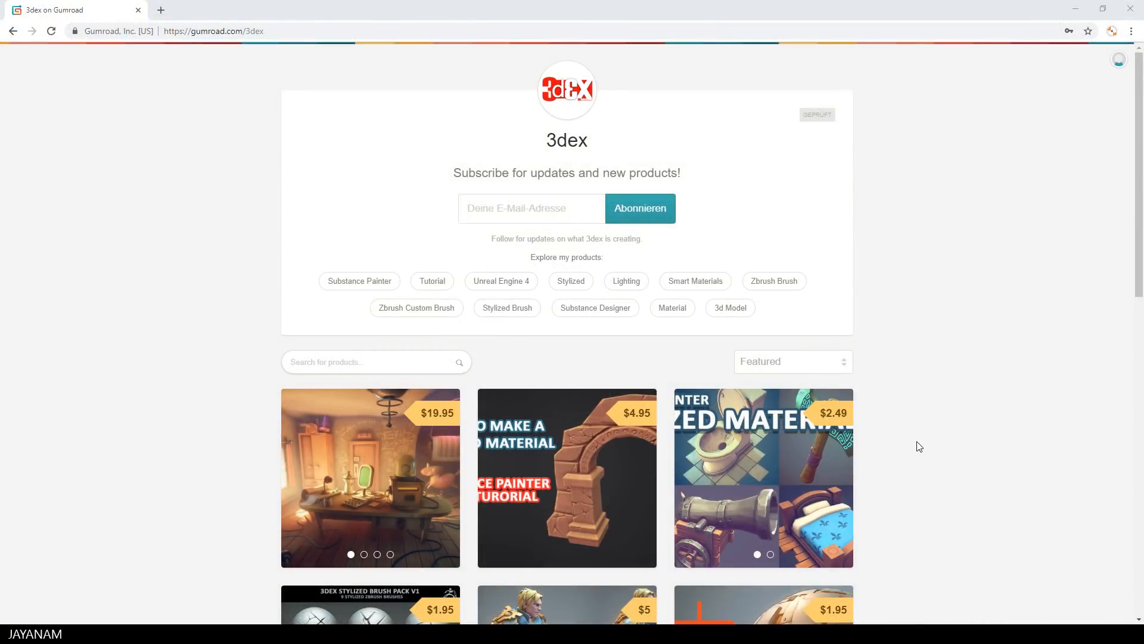
In the browser, open the 3DEX Stylized Brush Pack V1 product from the 3dex Gumroad page.
{"action": "scroll", "coordinate": [915, 446], "scroll_direction": "down", "scroll_amount": 5}
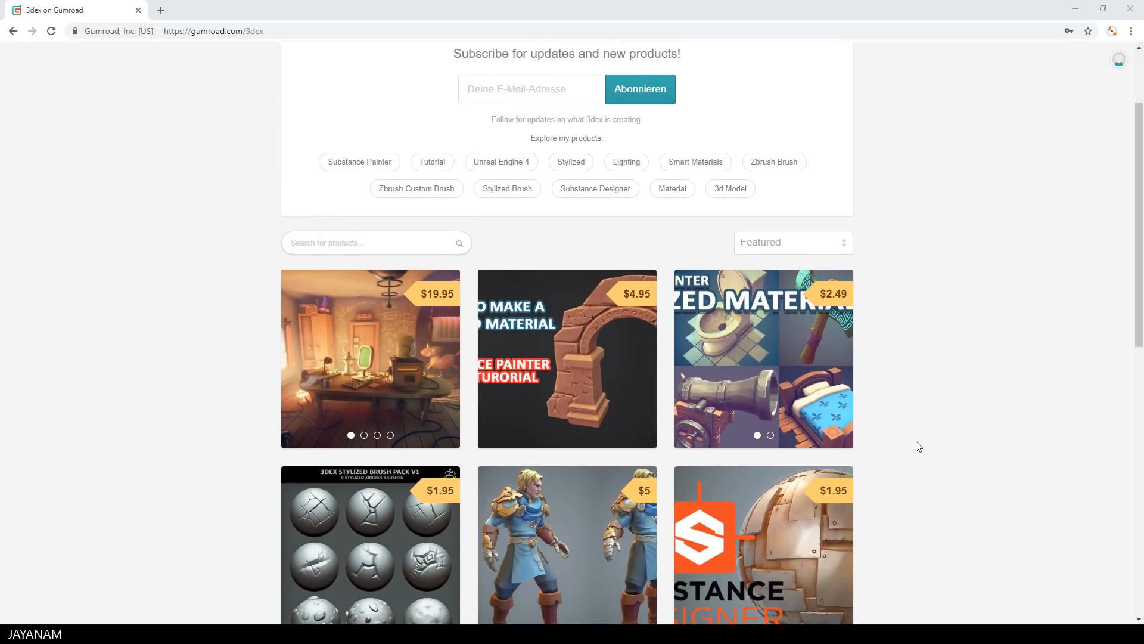
{"action": "left_click", "coordinate": [362, 337]}
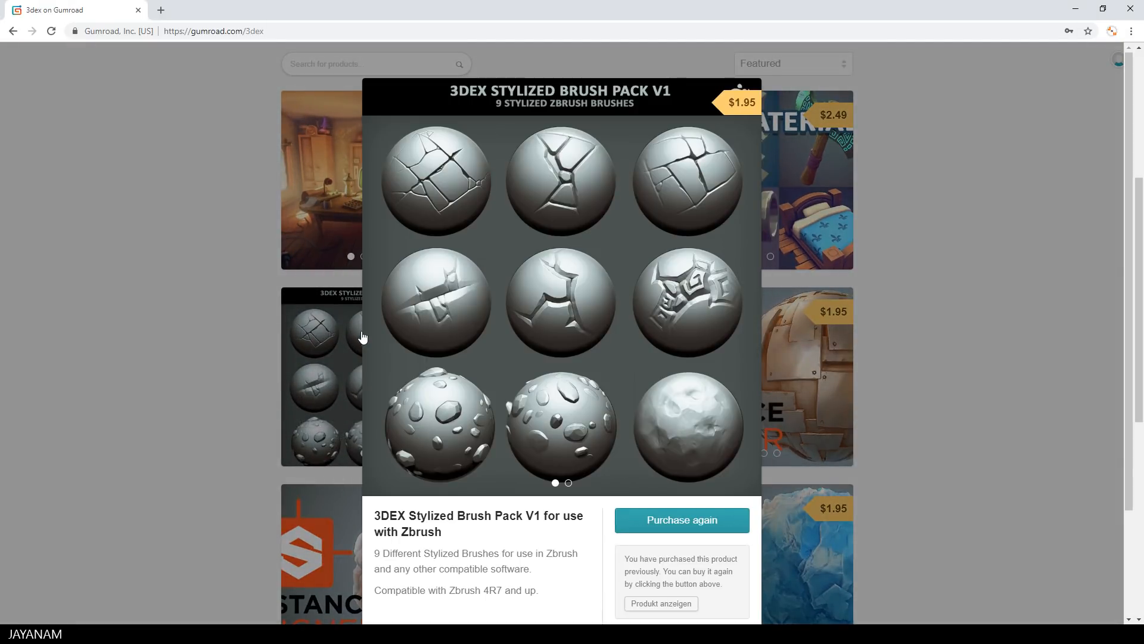